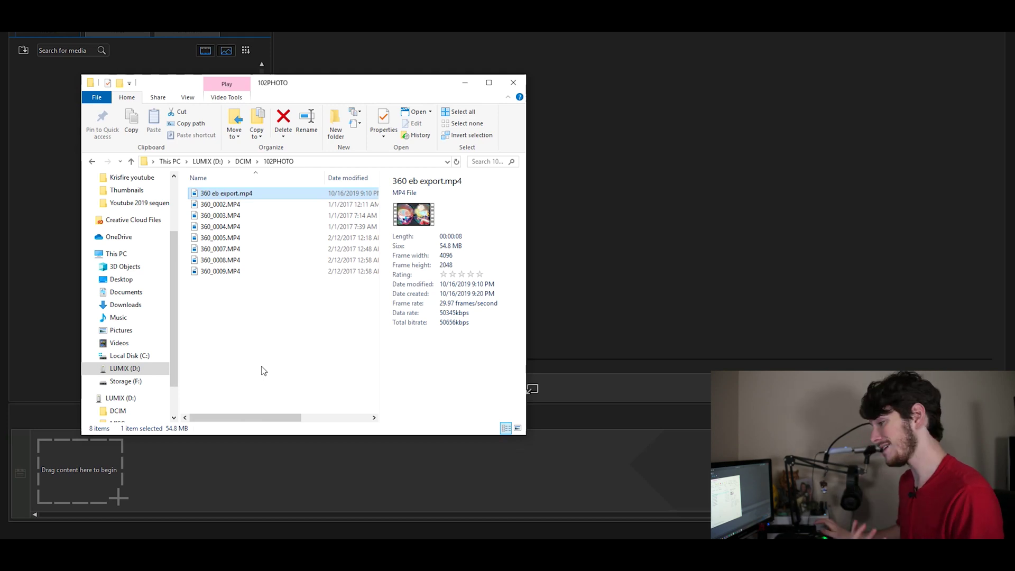
Step: Drag the raw 360_0009.MP4 clip from the 102PHOTO folder into ActionDirector's media library
left_click(52, 309)
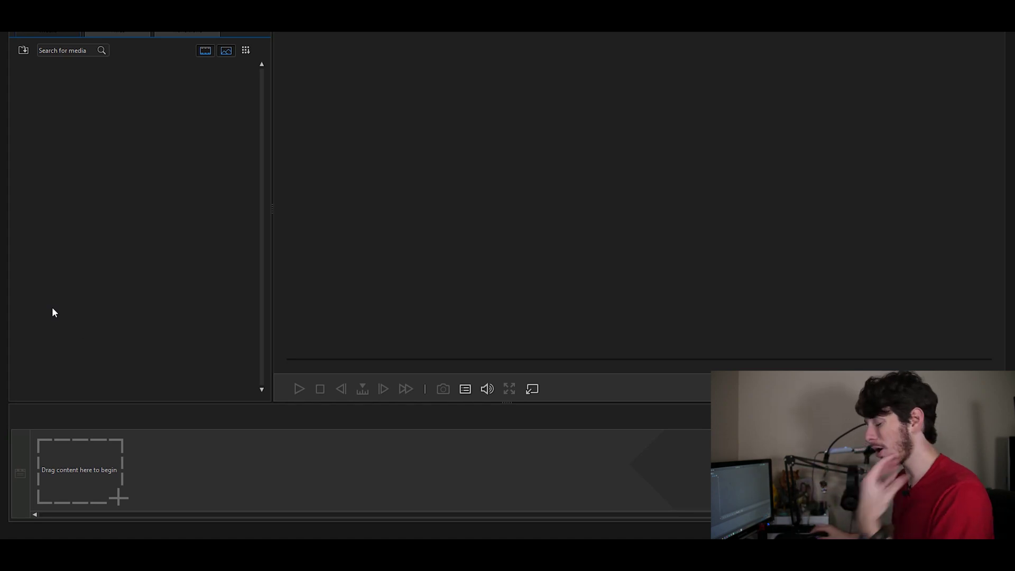
key("alt+Tab")
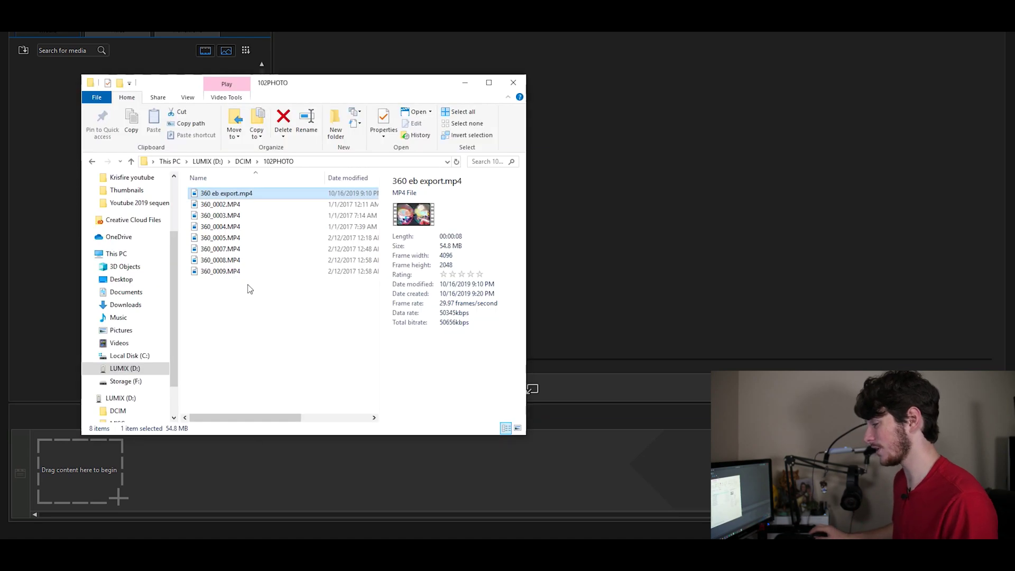
left_click(249, 274)
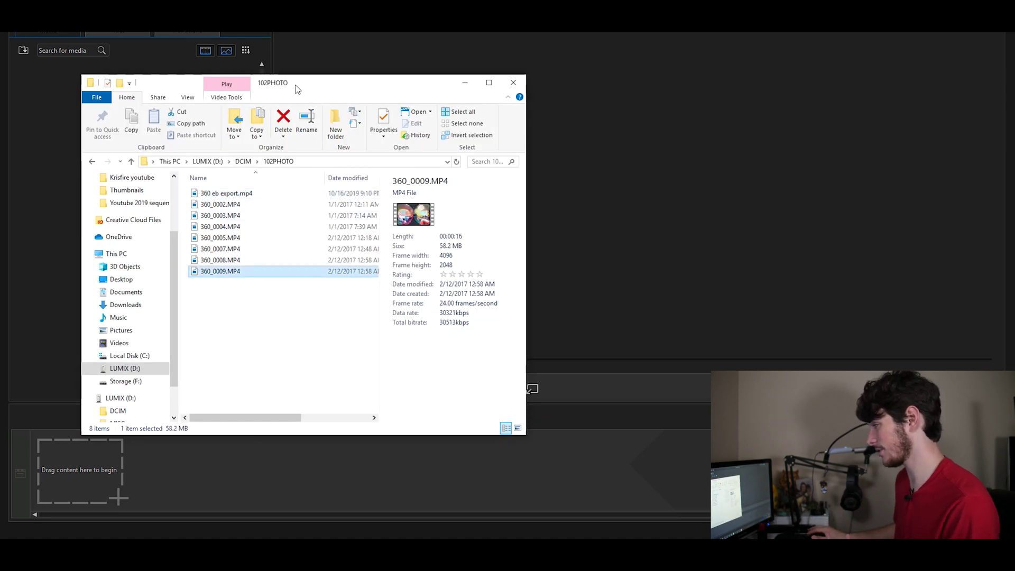
left_click_drag(297, 89, 483, 83)
left_click_drag(420, 259, 213, 205)
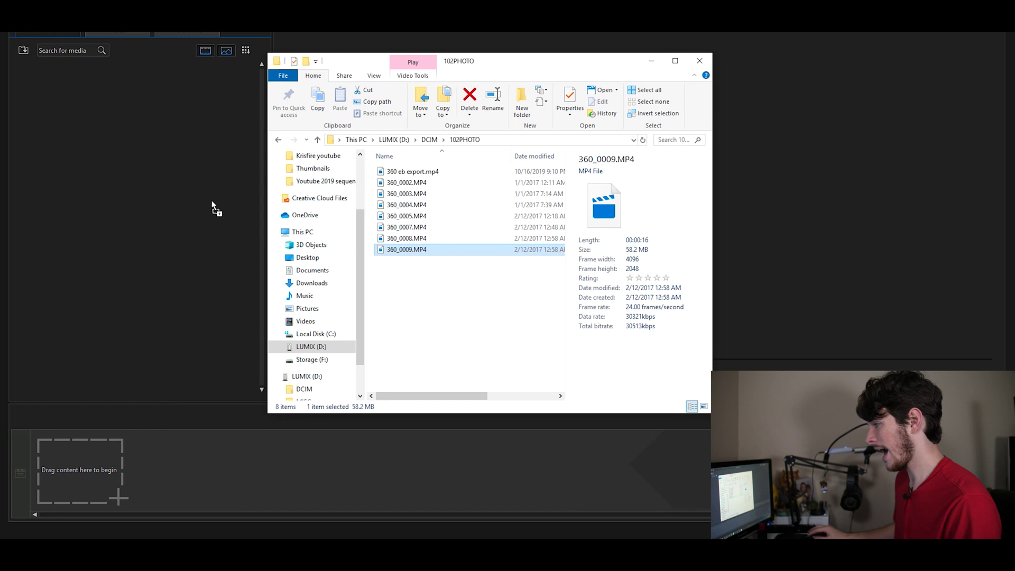
left_click(132, 191)
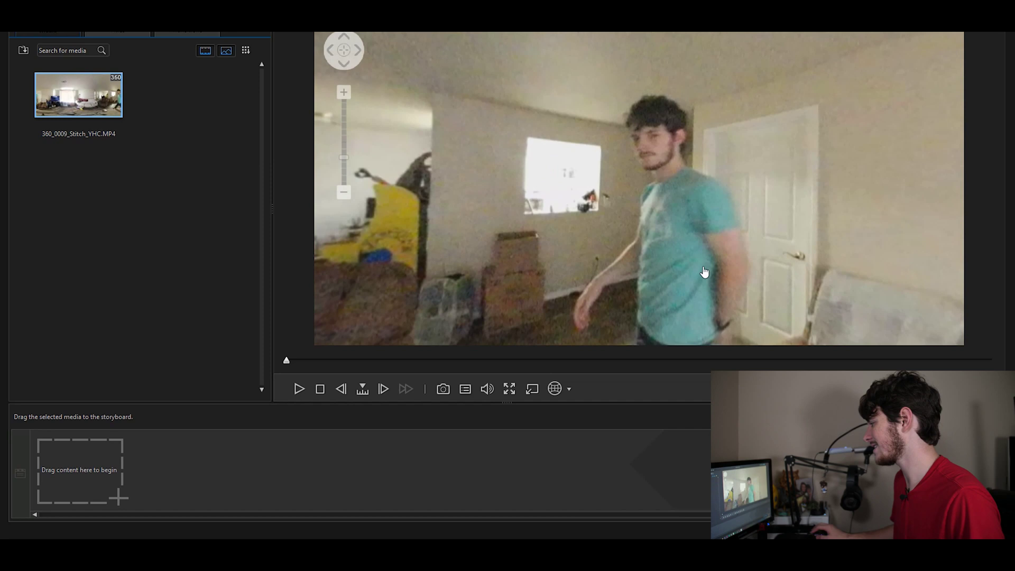
left_click_drag(705, 272, 585, 212)
left_click_drag(328, 209, 567, 226)
left_click_drag(408, 210, 484, 194)
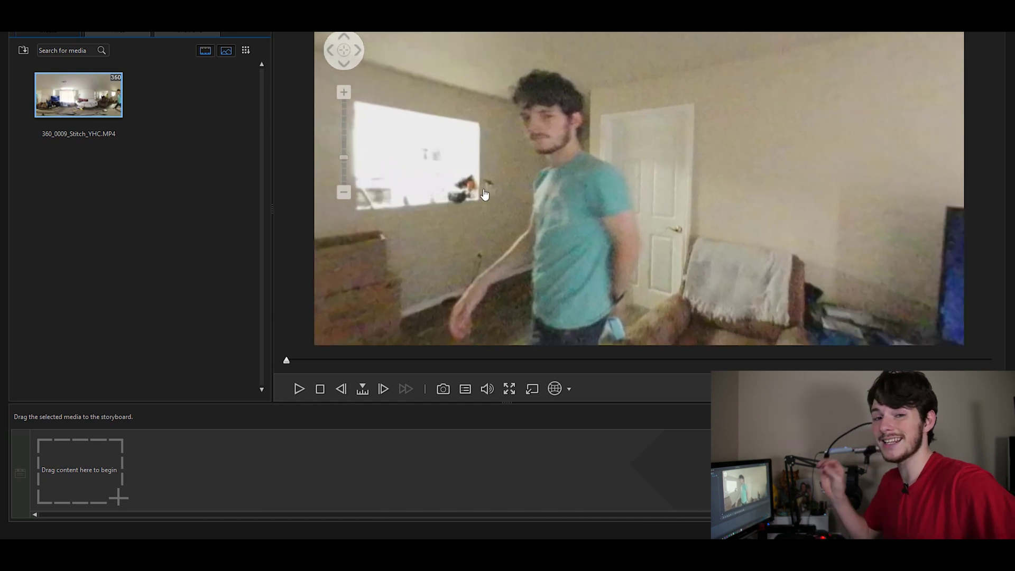
left_click_drag(482, 194, 338, 196)
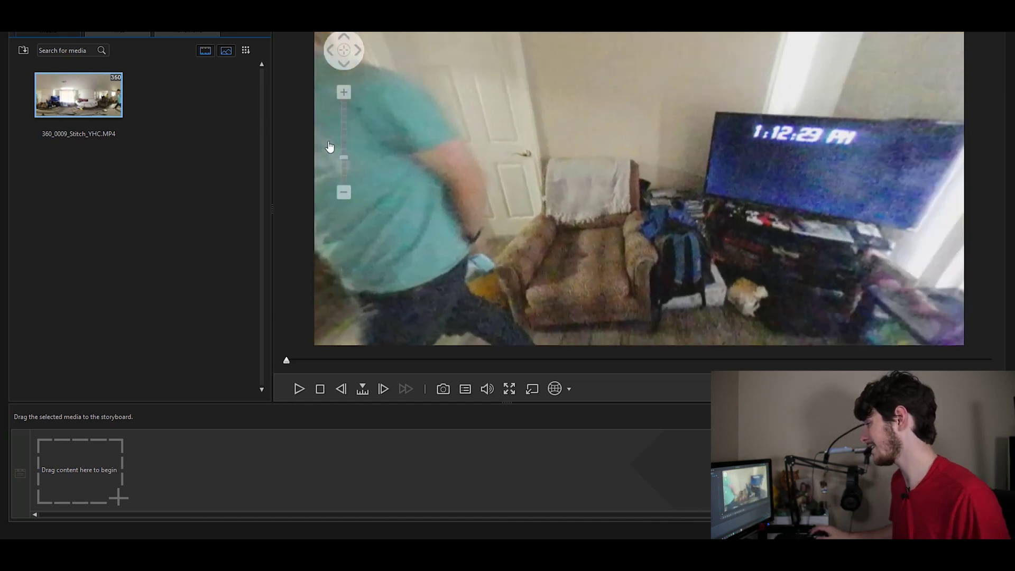
left_click_drag(581, 179, 536, 166)
left_click_drag(793, 191, 528, 193)
left_click_drag(925, 201, 582, 204)
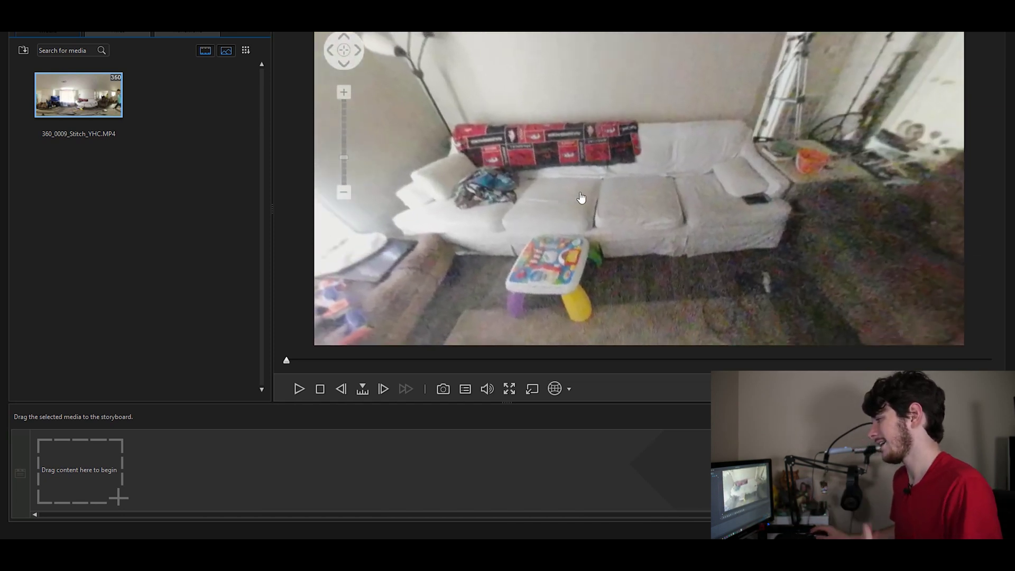
left_click_drag(730, 201, 569, 201)
left_click_drag(677, 203, 585, 208)
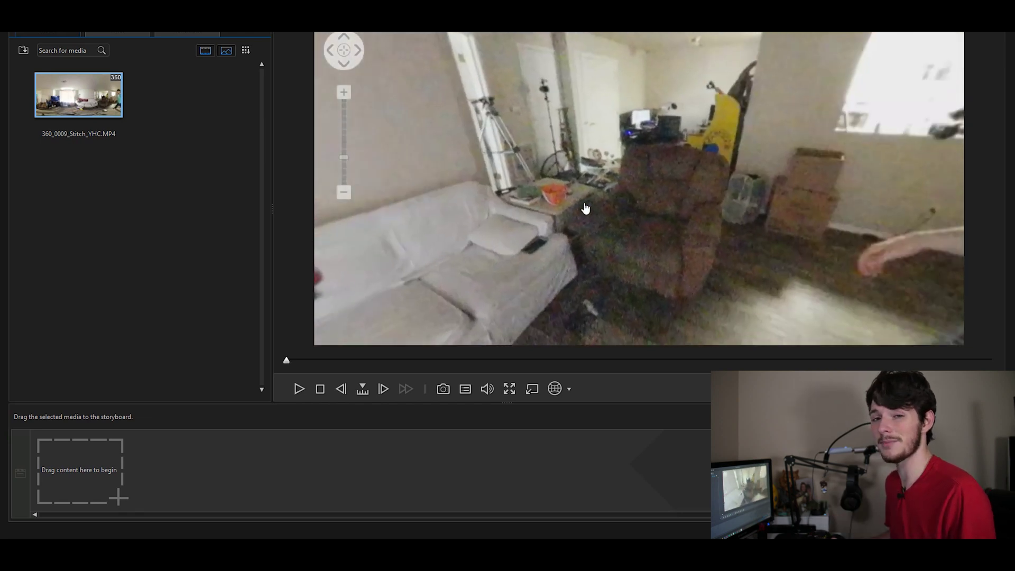
left_click_drag(769, 173, 499, 196)
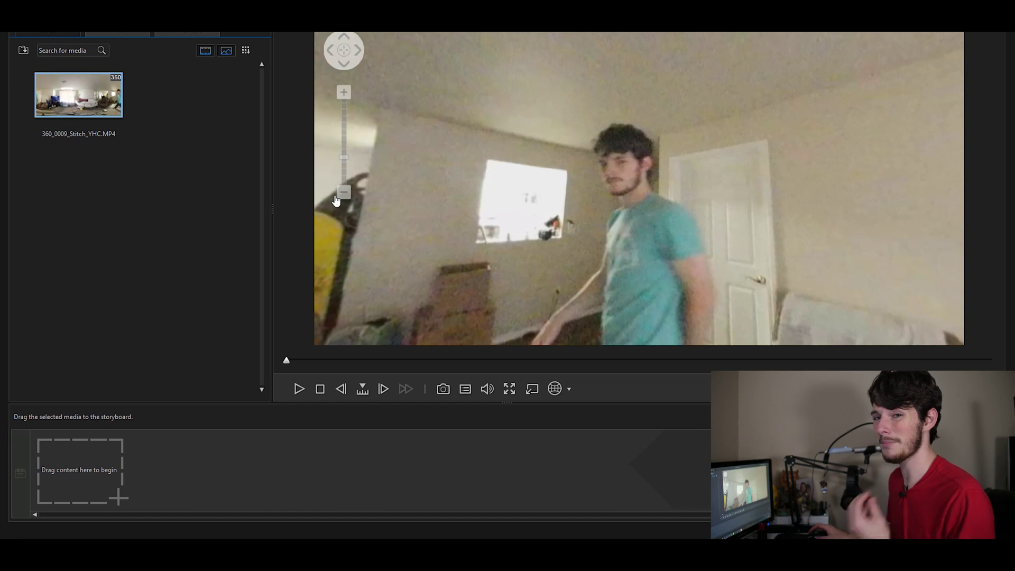
Step: Use Open File Location to reveal 360_0009_Stitch_YHC.MP4 on disk and select it in Explorer
right_click(84, 86)
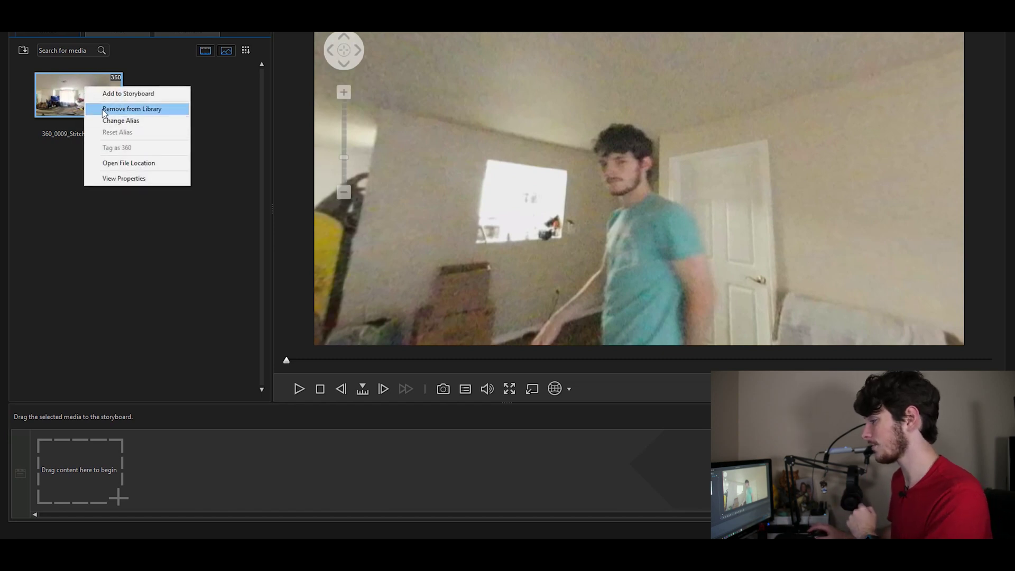
left_click(128, 163)
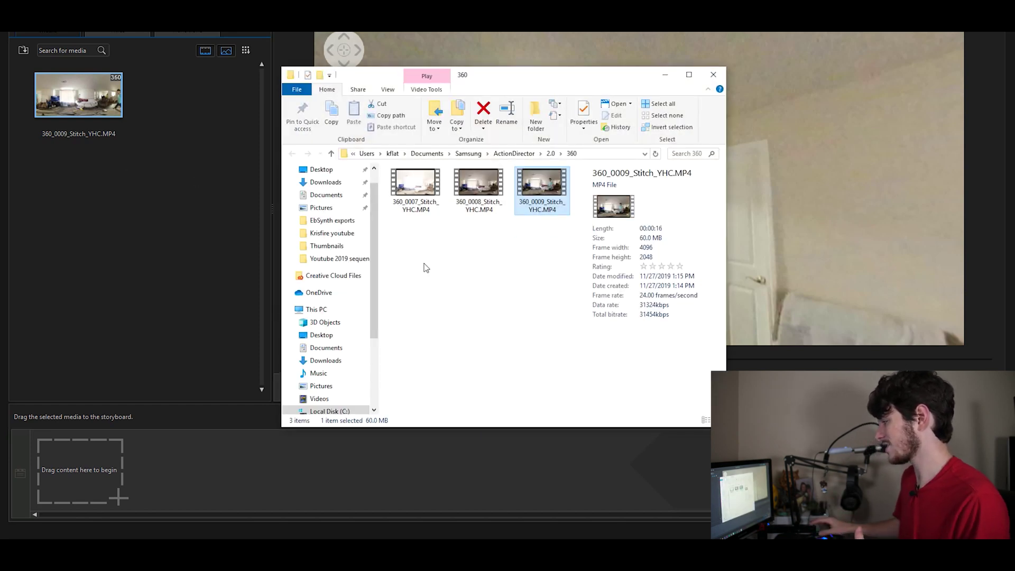
left_click_drag(469, 227, 454, 212)
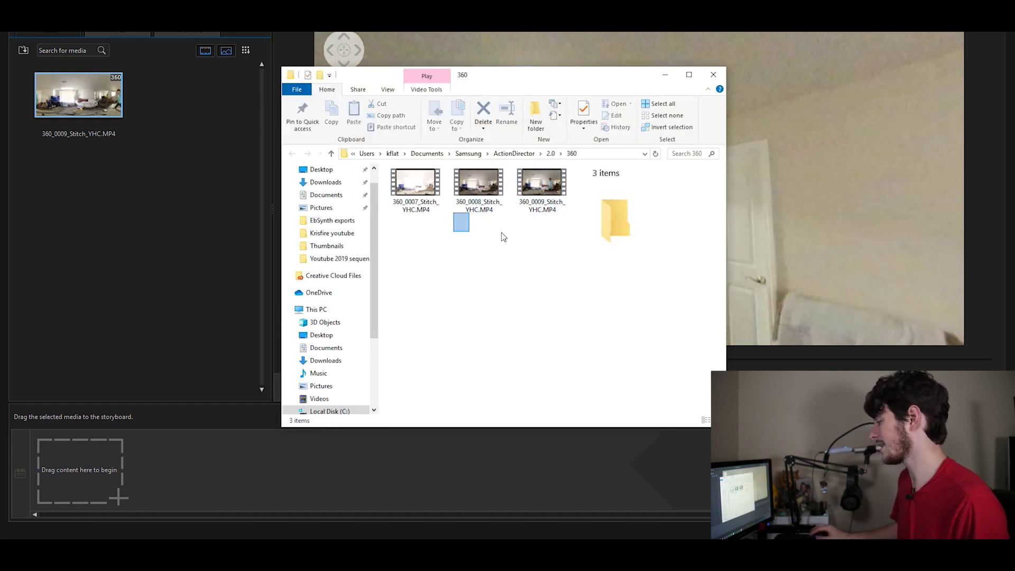
left_click(537, 211)
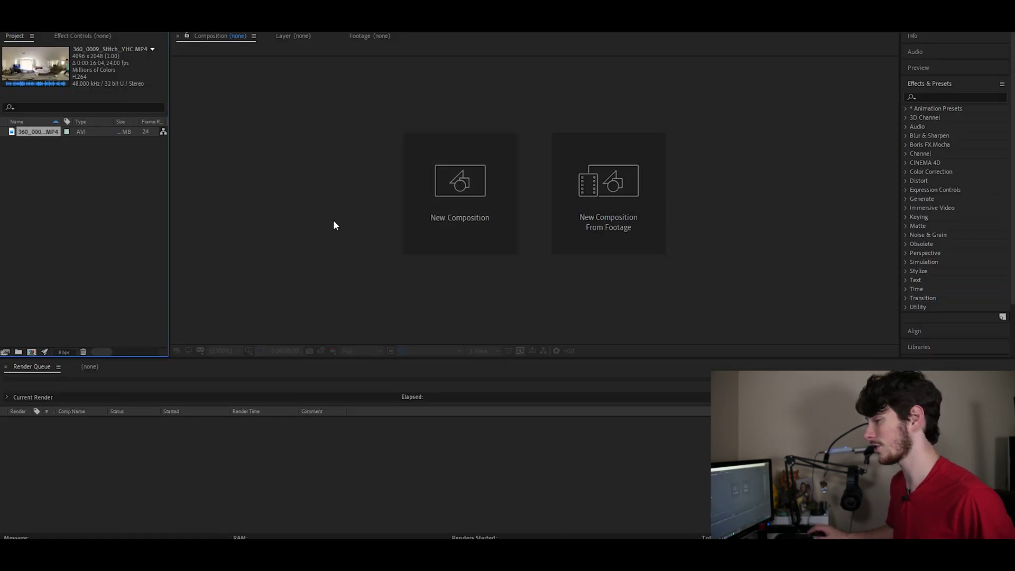
Step: Add the 360_0009 clip's composition to the Render Queue with PNG Sequence as the output format
key("ctrl+m")
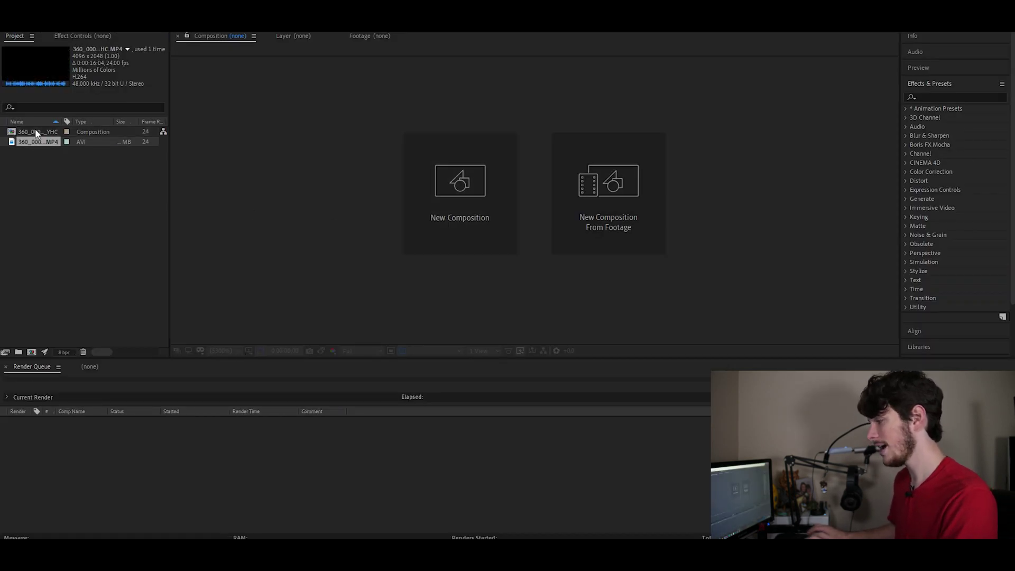
left_click(90, 435)
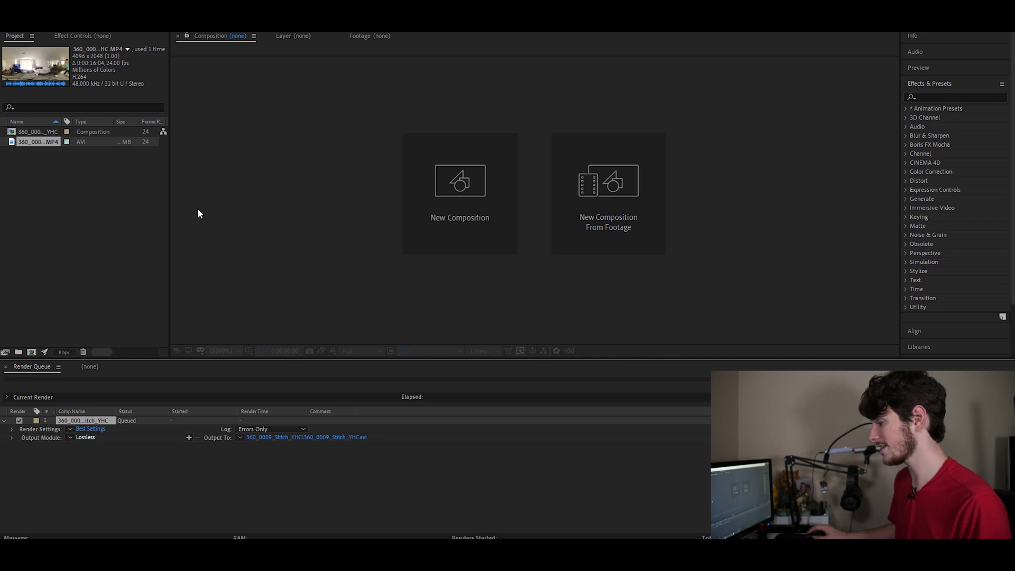
left_click(130, 52)
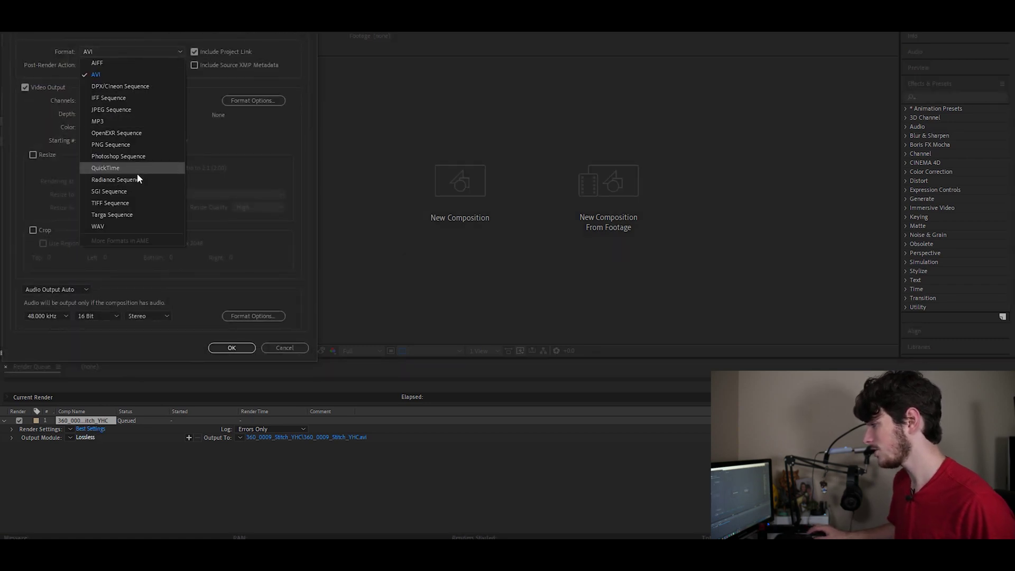
left_click(135, 141)
left_click(232, 347)
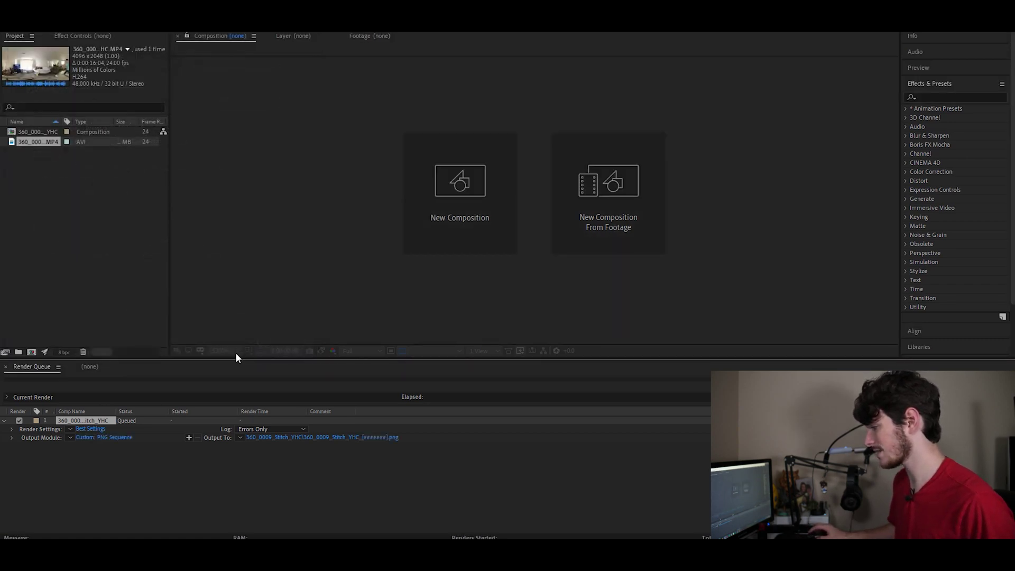
Step: Edit the output file name, adding '-2', and save it to the EbSynth exports subfolder
left_click(311, 437)
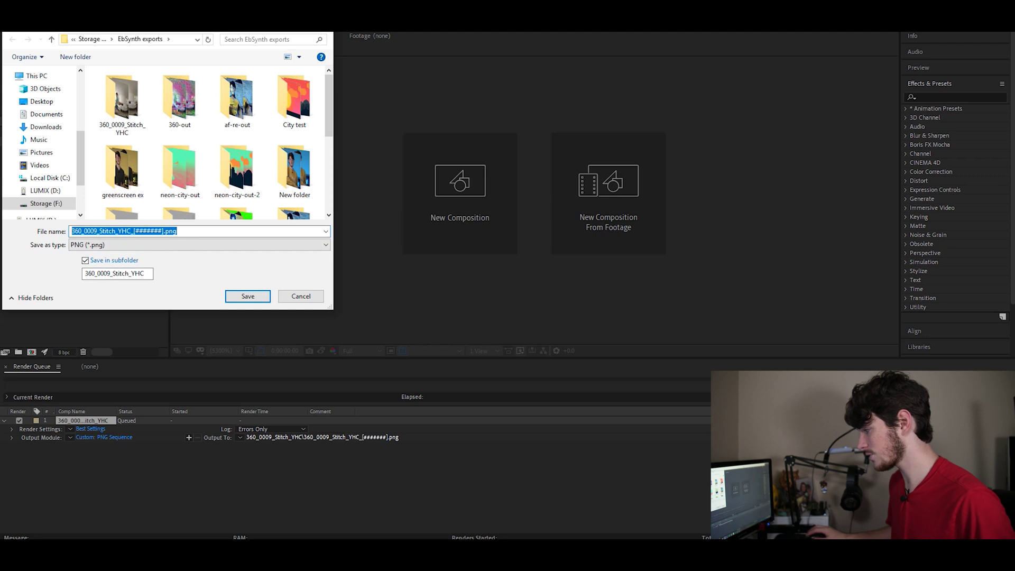
left_click(144, 231)
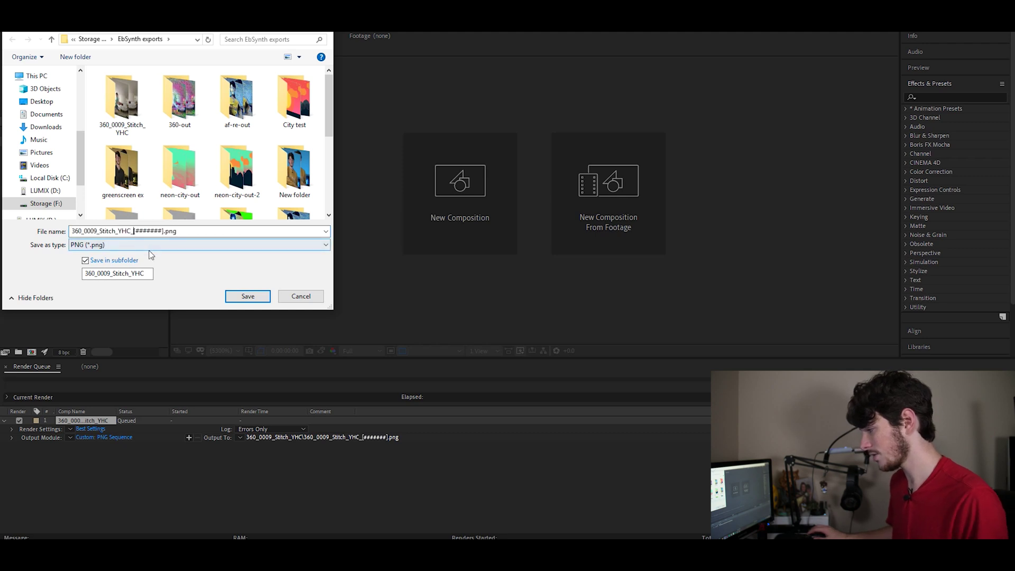
type("-")
type("2")
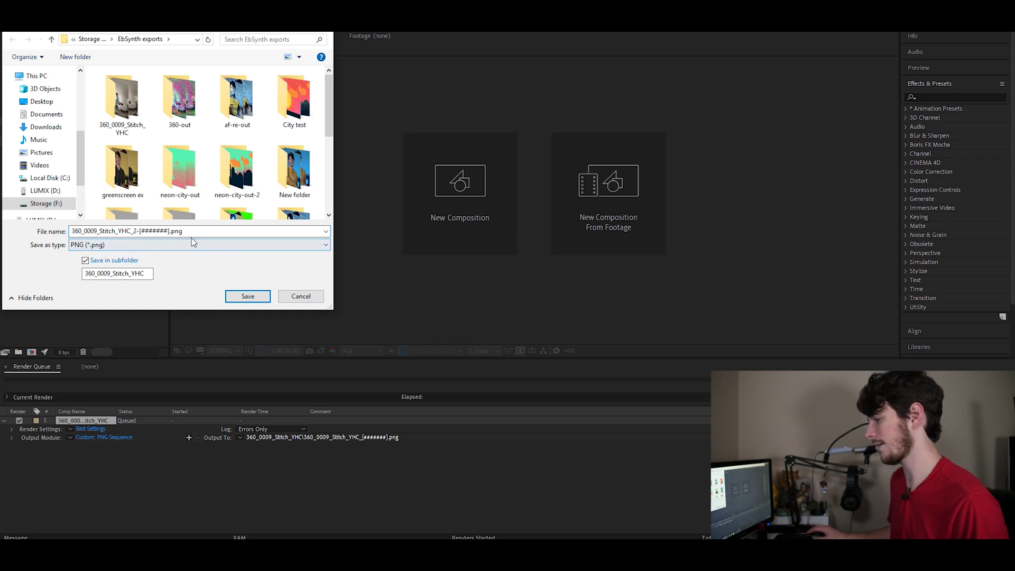
left_click_drag(141, 231, 168, 231)
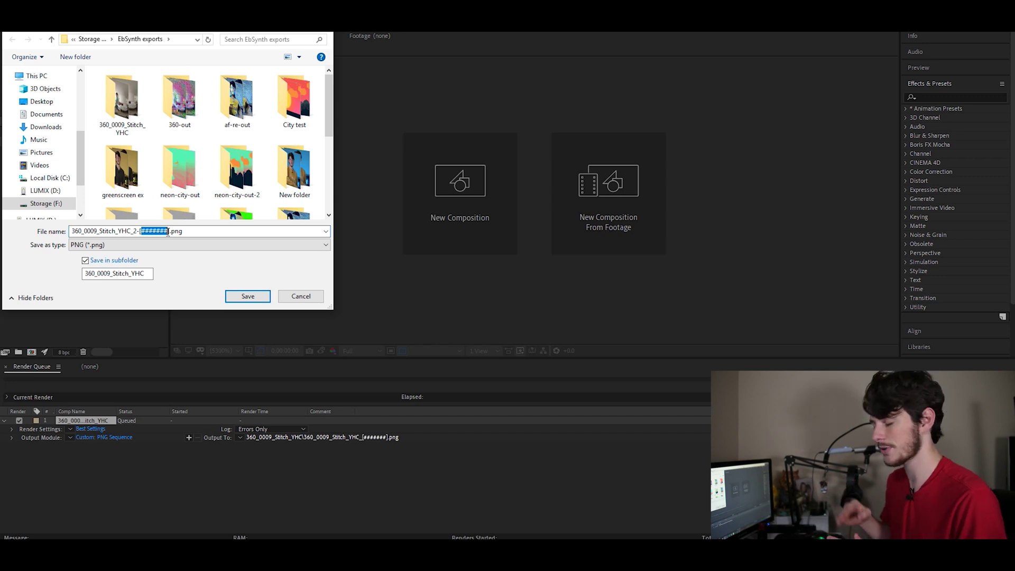
left_click(229, 292)
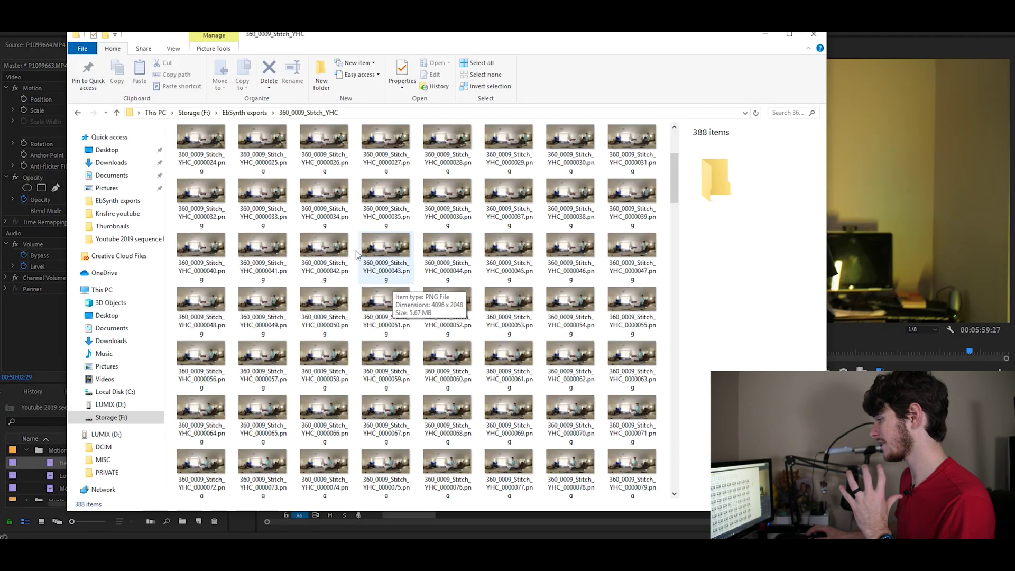
Step: Scroll through the rendered PNG frames in 360_0009_Stitch_YHC and check one frame's details
scroll(370, 264, "down", 10)
scroll(333, 251, "up", 12)
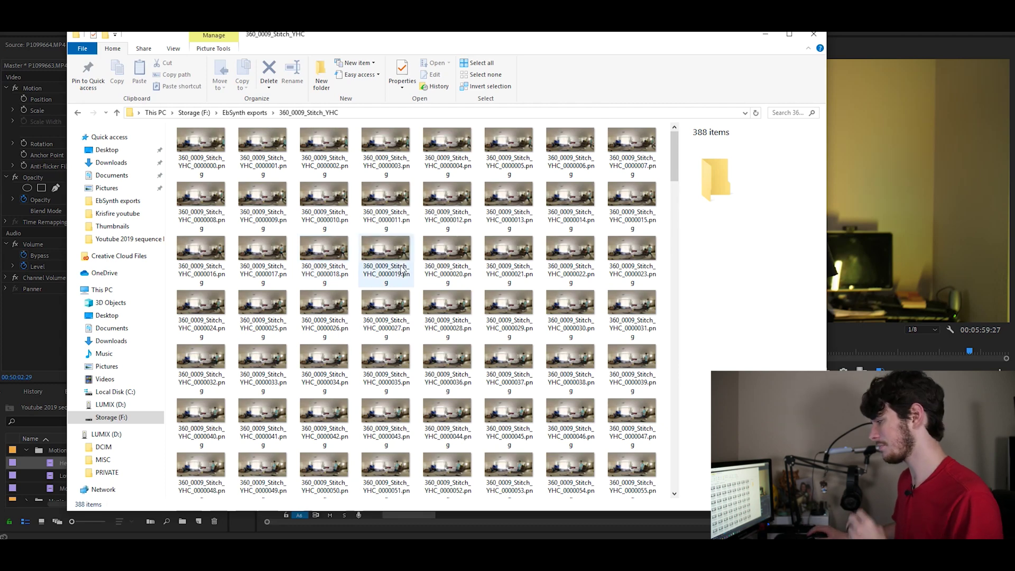
left_click(374, 312)
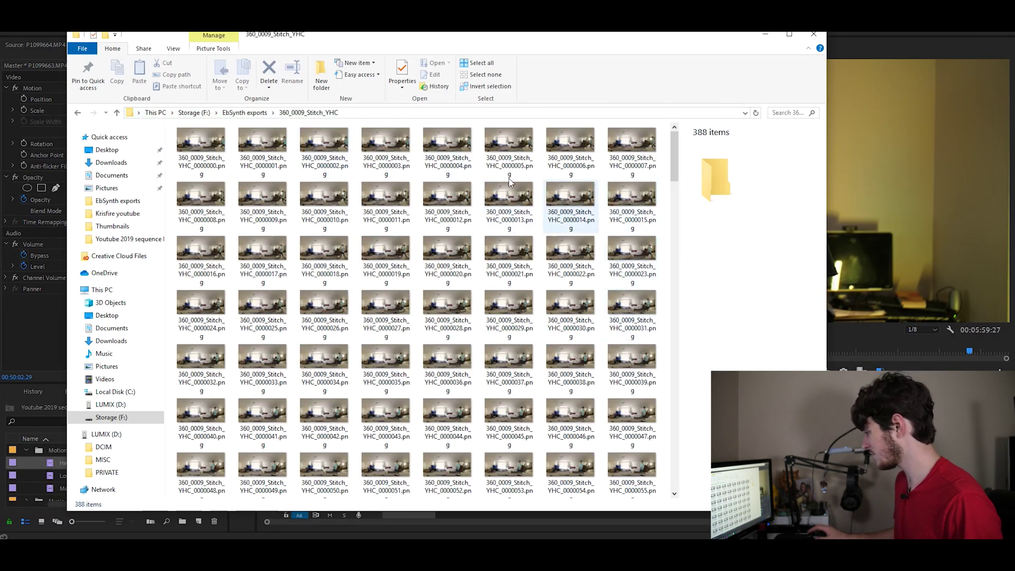
scroll(298, 240, "down", 5)
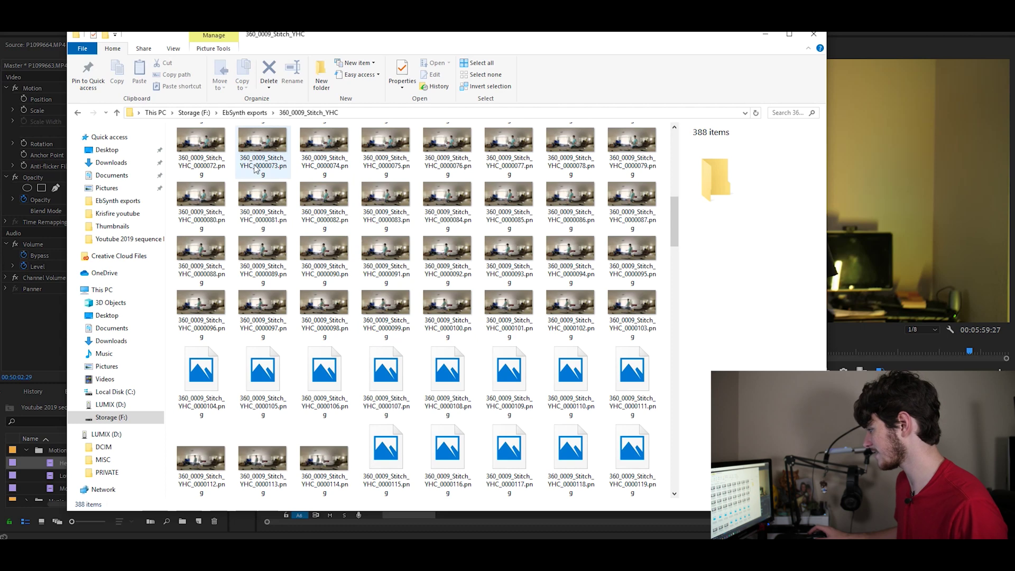
scroll(245, 192, "up", 2)
left_click(347, 249)
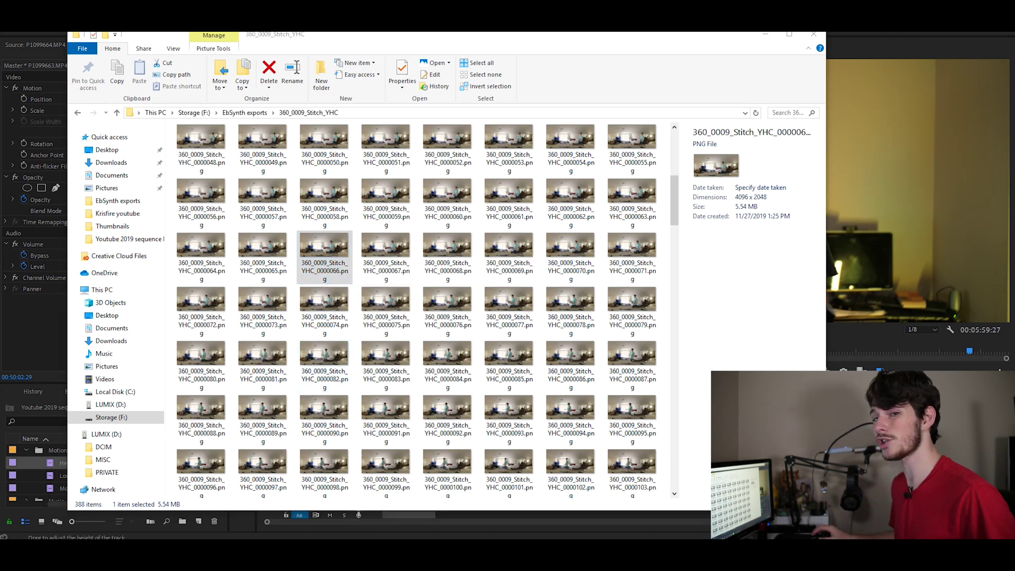
mouse_move(245, 560)
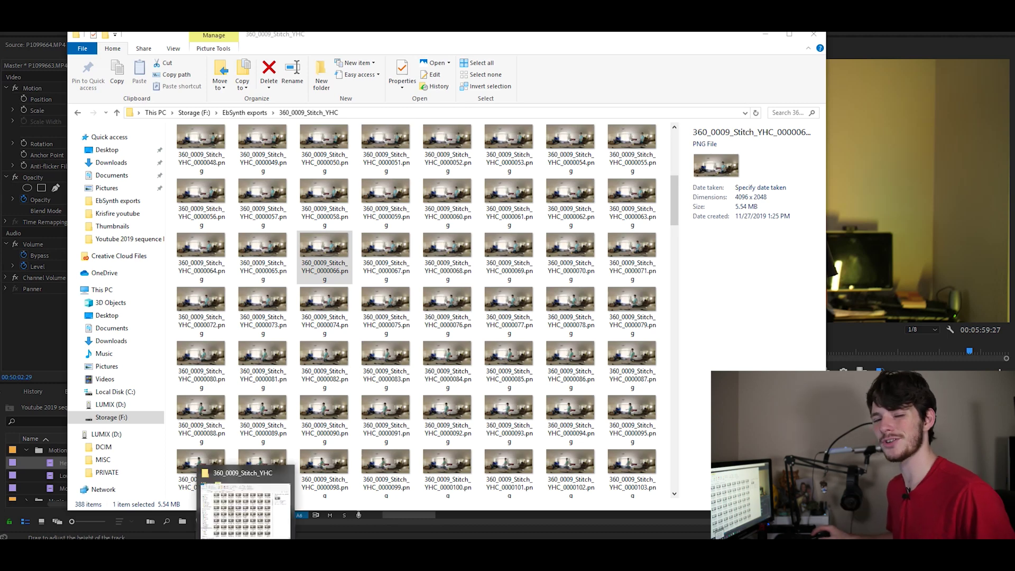
Step: On Deep Dream Generator's generate page, upload room frame 0000066 as the source image
left_click(274, 560)
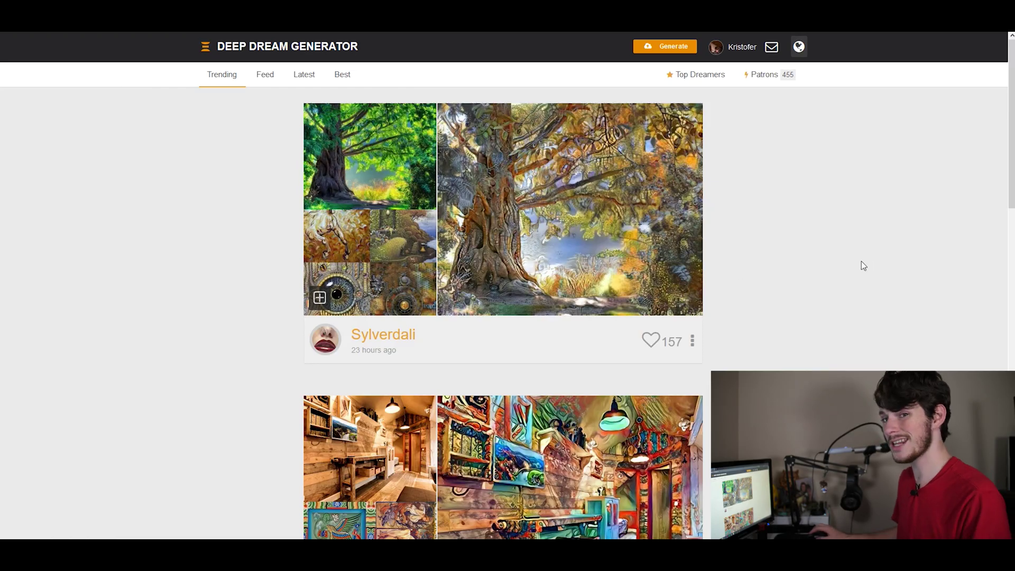
left_click(668, 47)
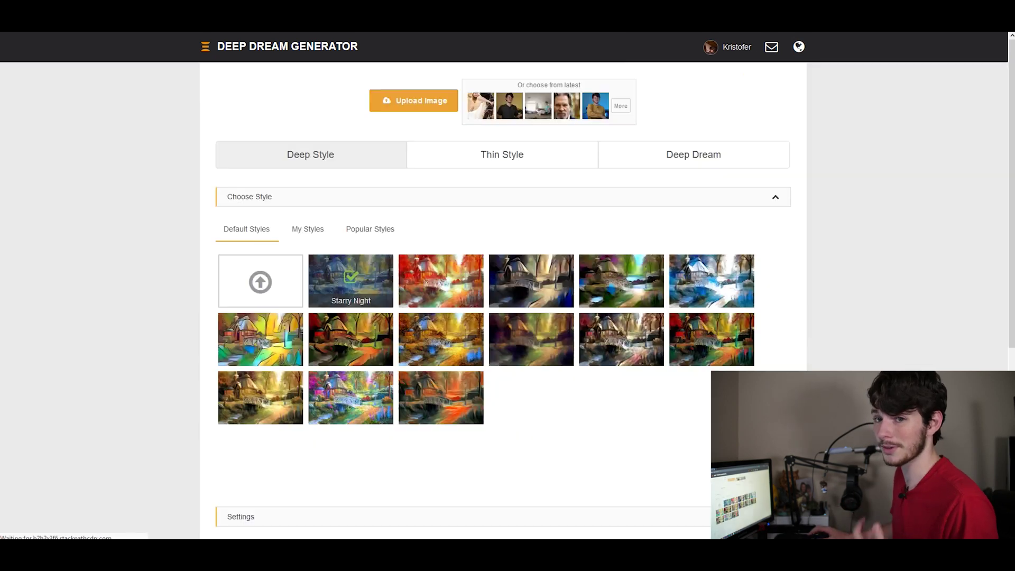
mouse_move(245, 555)
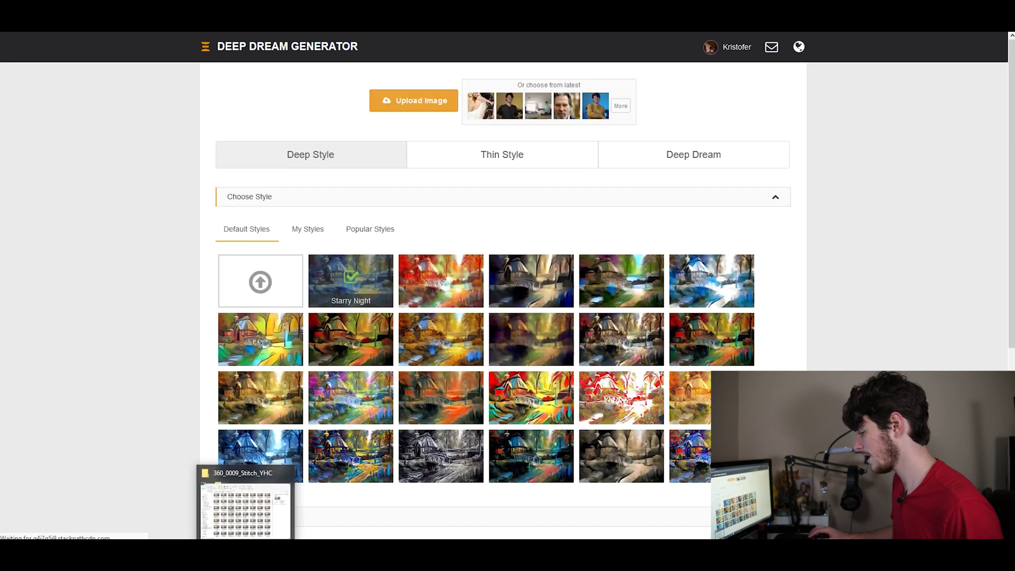
left_click(245, 507)
left_click_drag(351, 365, 439, 101)
left_click(318, 100)
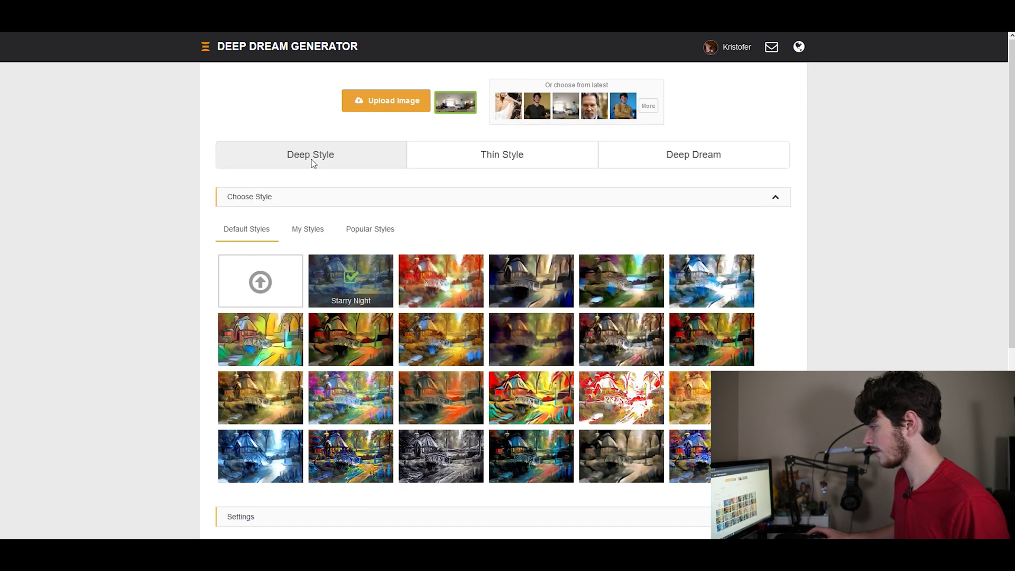
Step: Keep Deep Style with Starry Night, set resolution to HD, and submit for generation
left_click(524, 153)
left_click(657, 157)
left_click(350, 154)
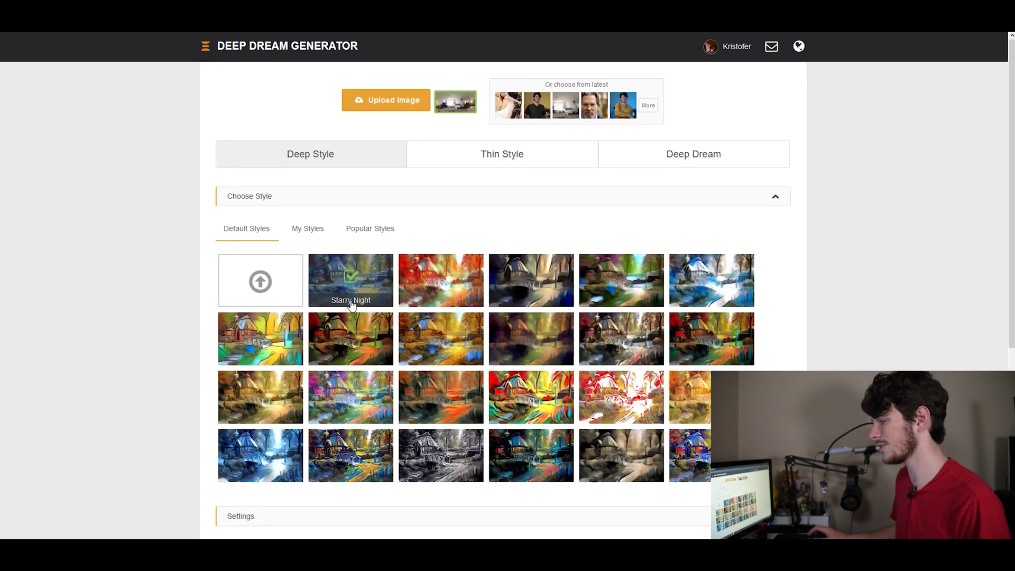
scroll(296, 380, "down", 2)
left_click(283, 409)
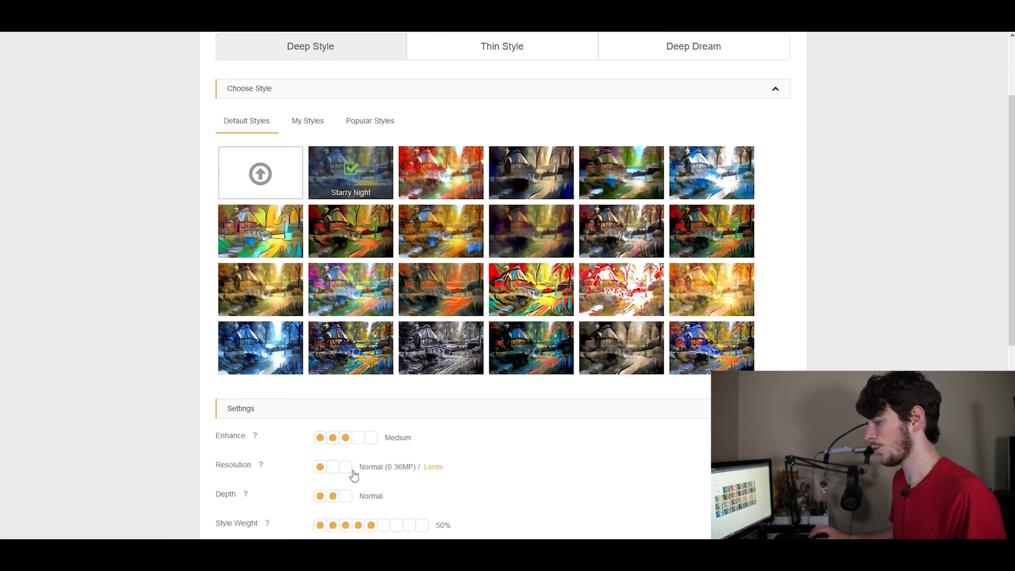
left_click(345, 467)
scroll(212, 428, "down", 2)
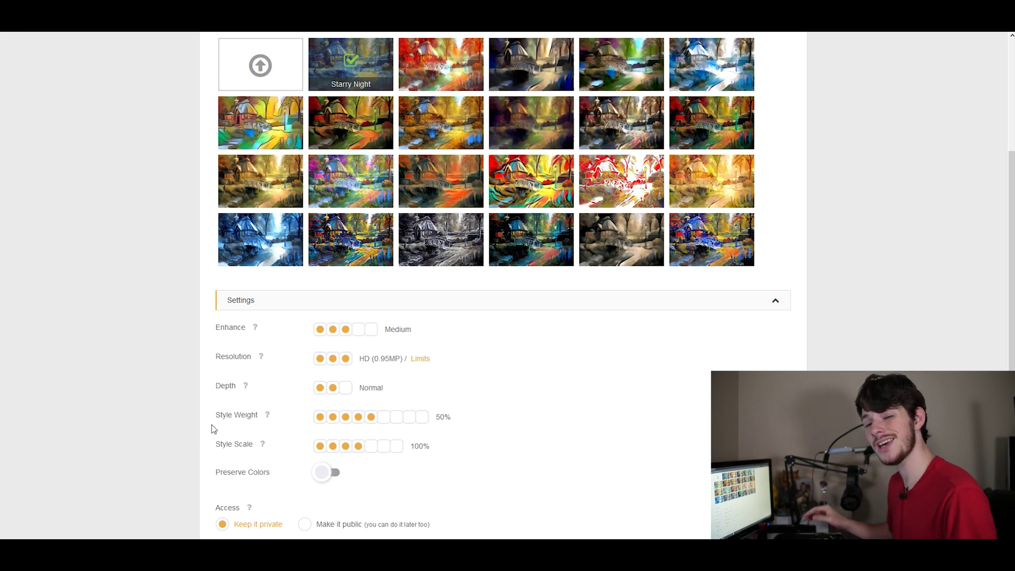
scroll(193, 407, "down", 2)
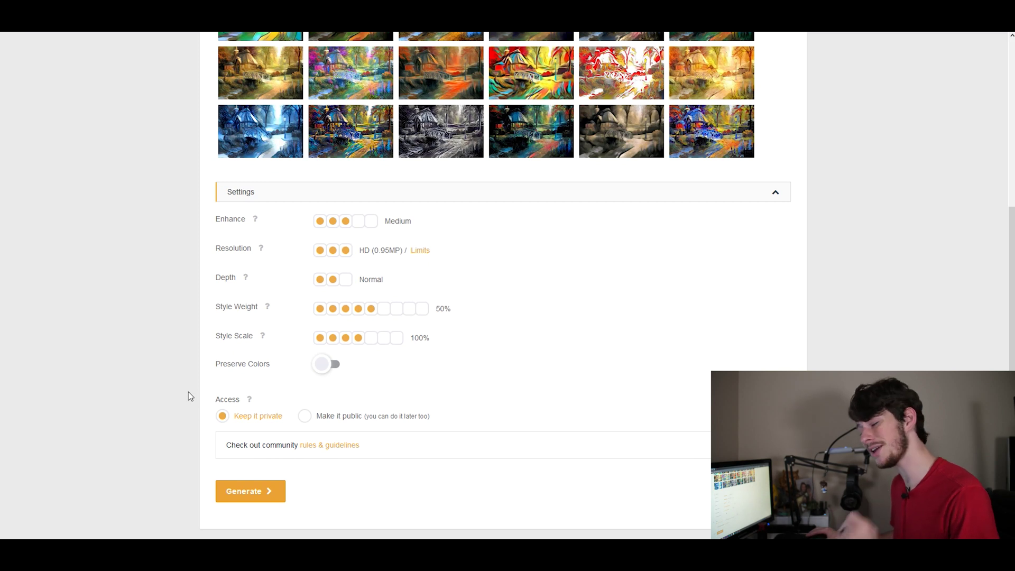
scroll(184, 392, "down", 2)
left_click(223, 377)
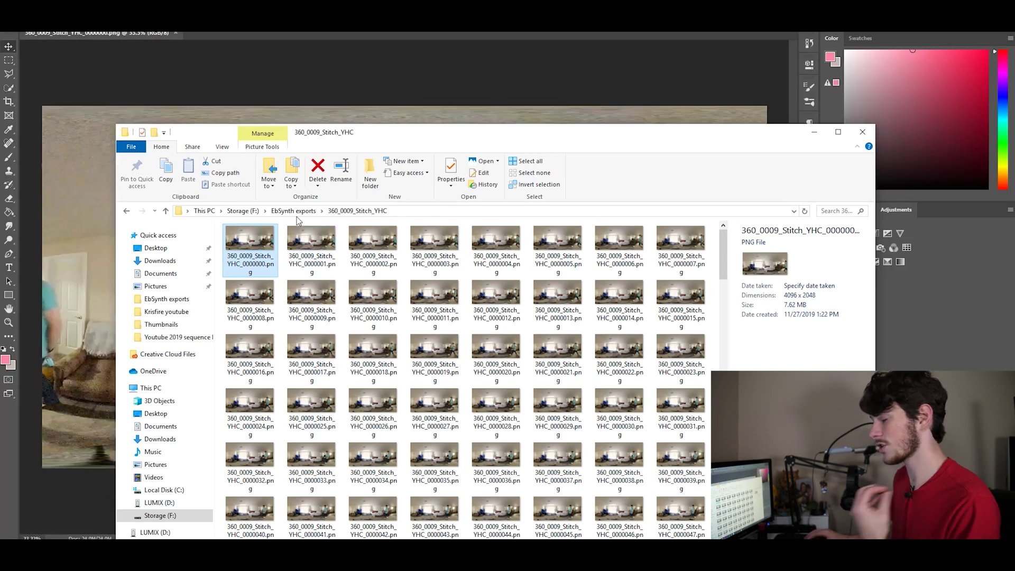
Step: Place 360 stitch 0000066.jpg at the canvas top-left and stretch it to fill the canvas
left_click(293, 211)
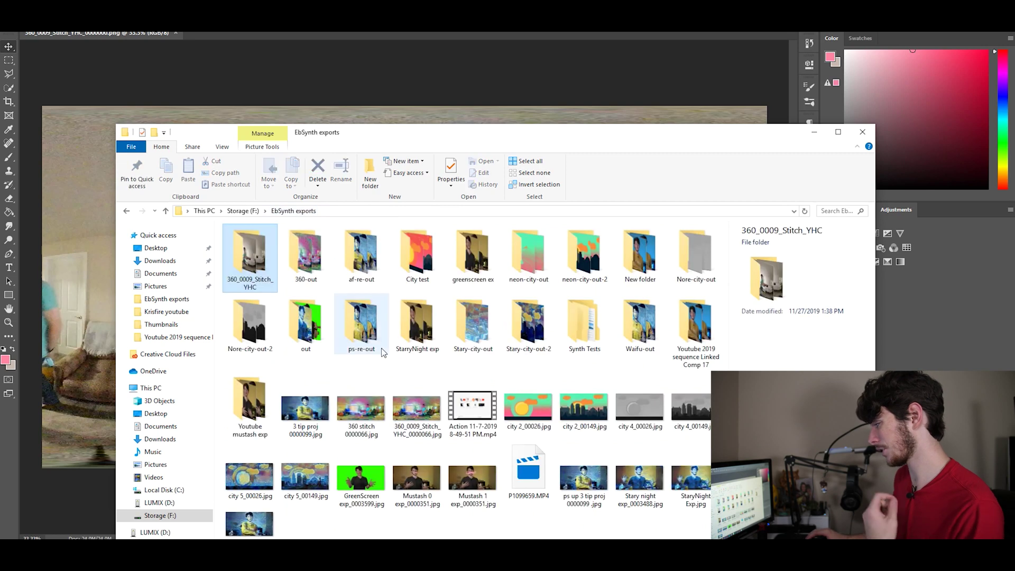
left_click(371, 412)
left_click(354, 114)
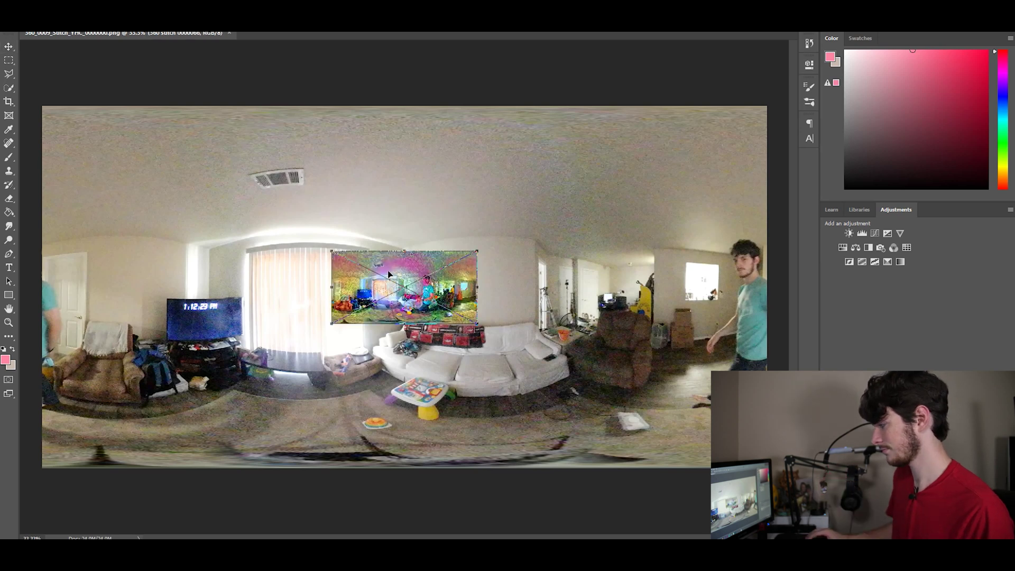
left_click_drag(388, 271, 101, 131)
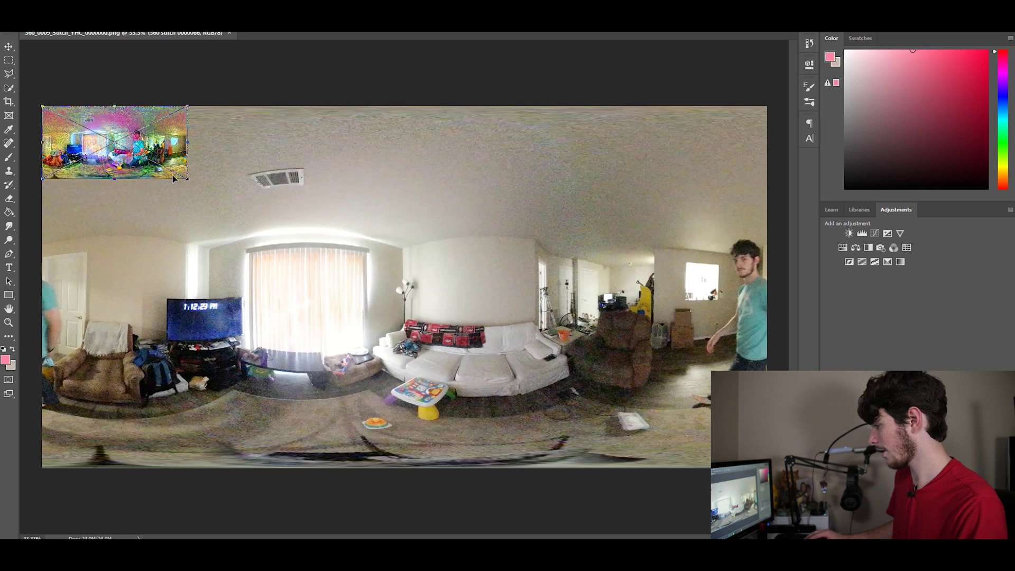
left_click_drag(186, 179, 766, 467)
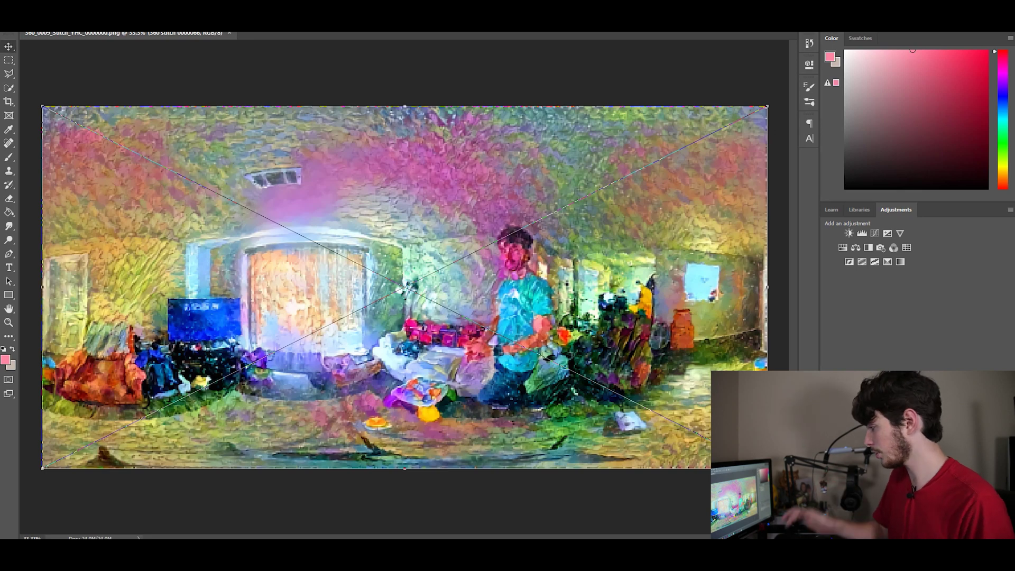
key("Return")
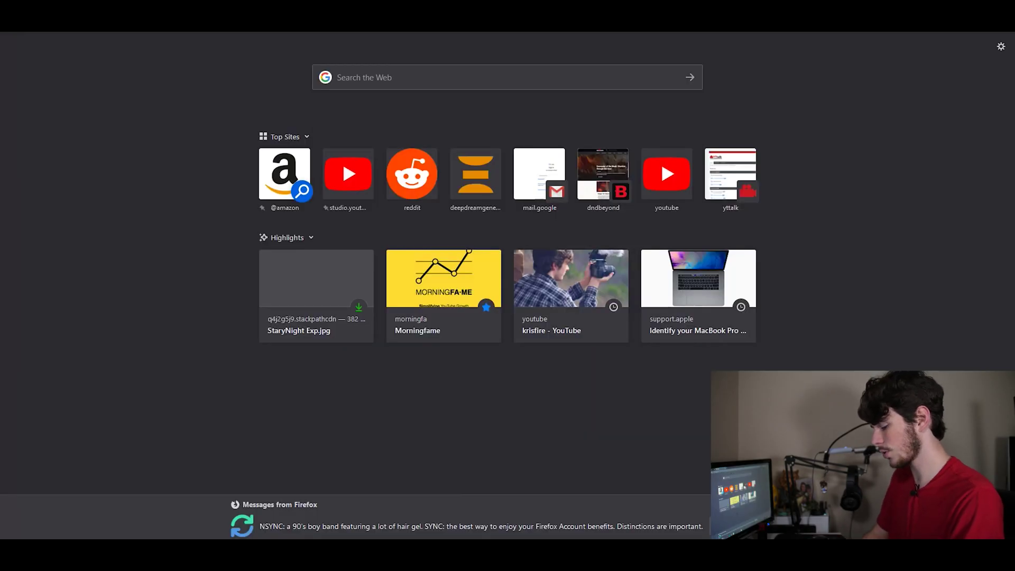
Step: Search for waifu2x in Firefox and open the waifu2x.udp.jp result
type("wifu")
key("Down")
key("Down")
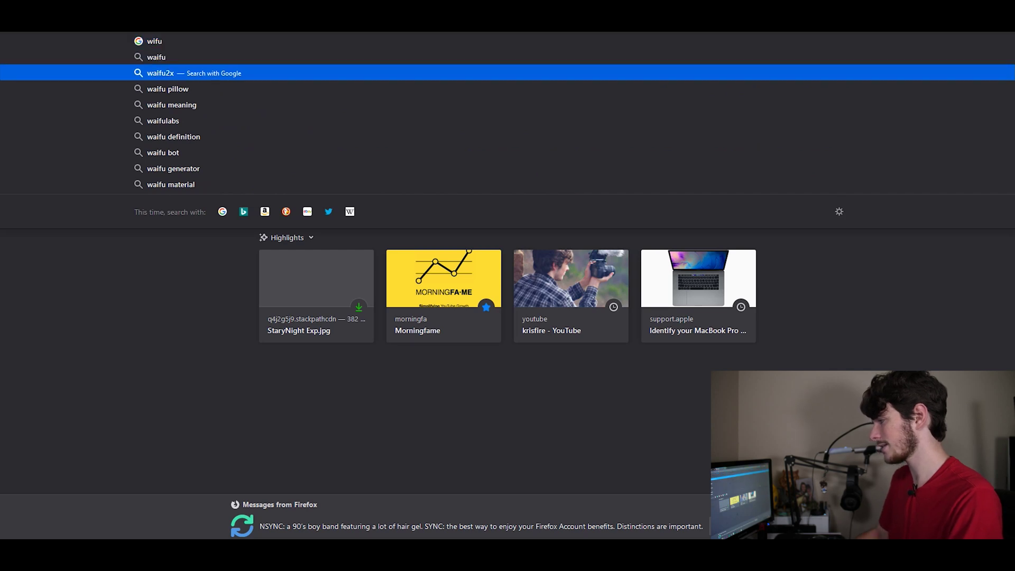
key("Return")
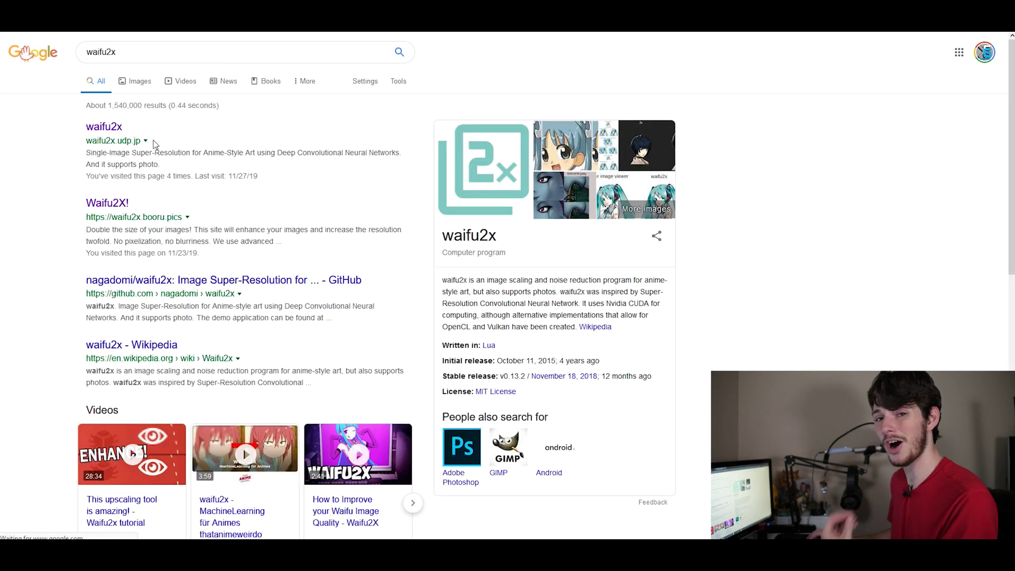
left_click(100, 128)
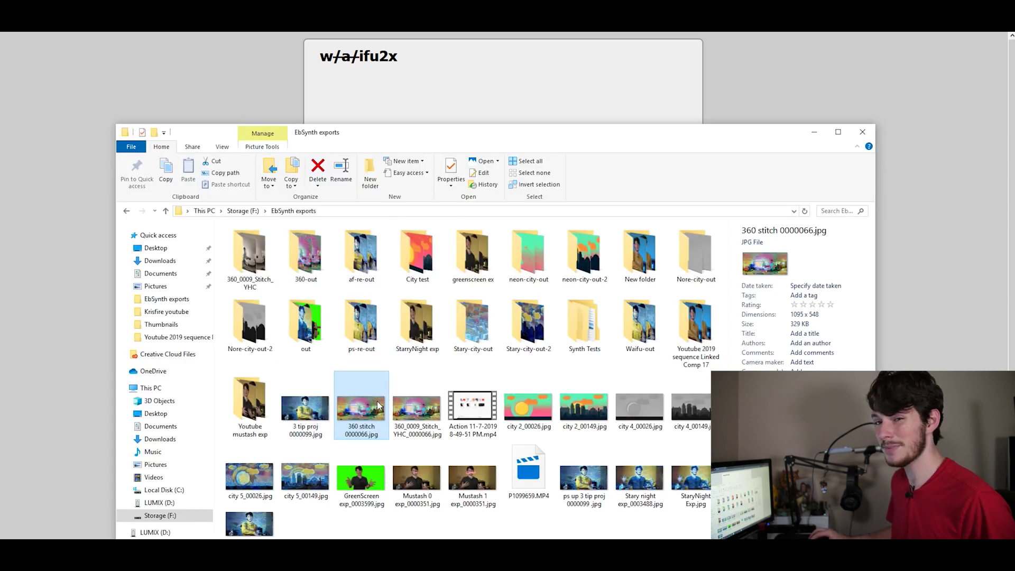
Step: Drop 360 stitch 0000066.jpg onto waifu2x's file chooser and set upscaling to None
left_click_drag(378, 405, 332, 306)
left_click_drag(476, 132, 480, 247)
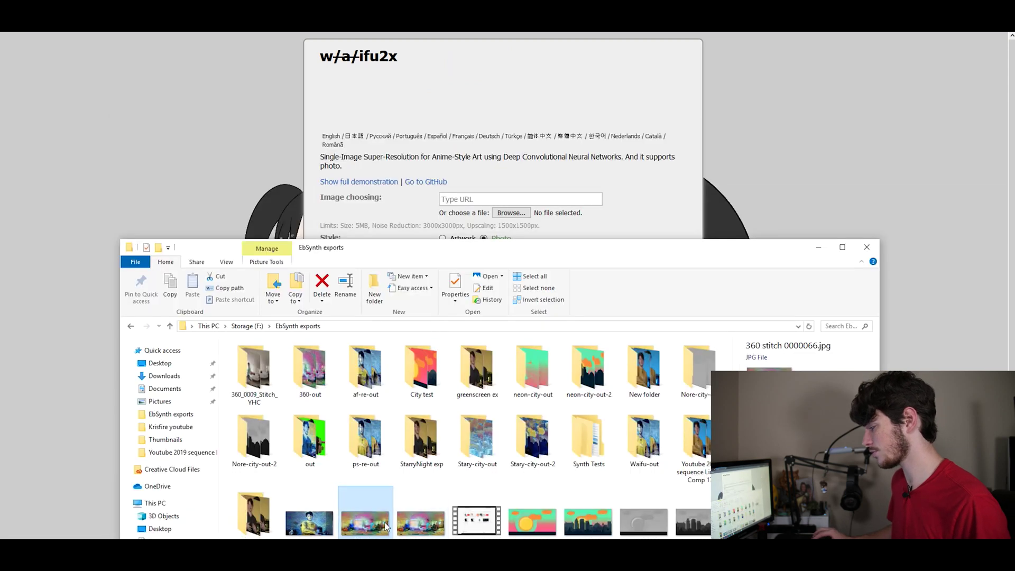
left_click_drag(365, 521, 522, 232)
left_click(607, 201)
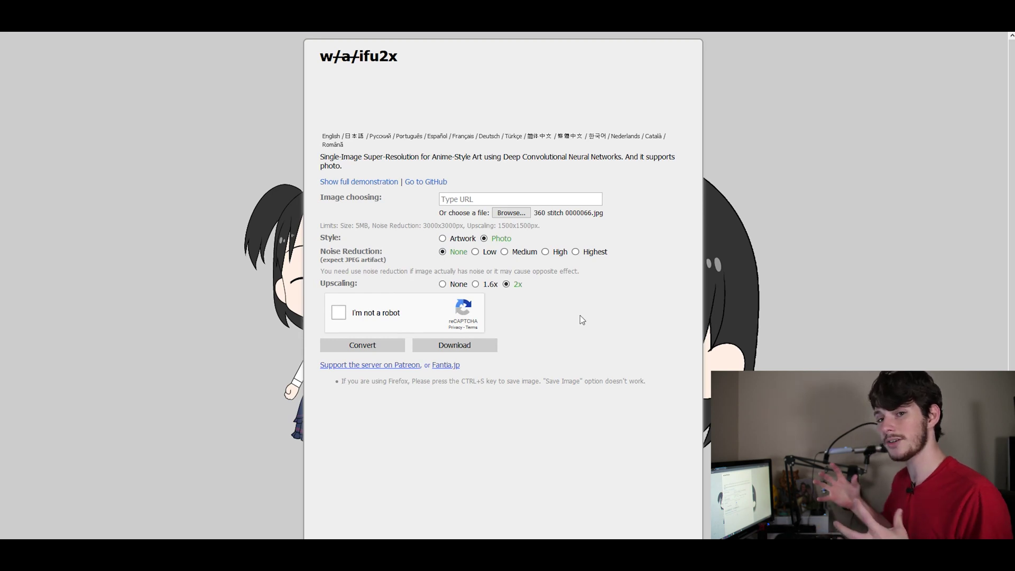
left_click(457, 285)
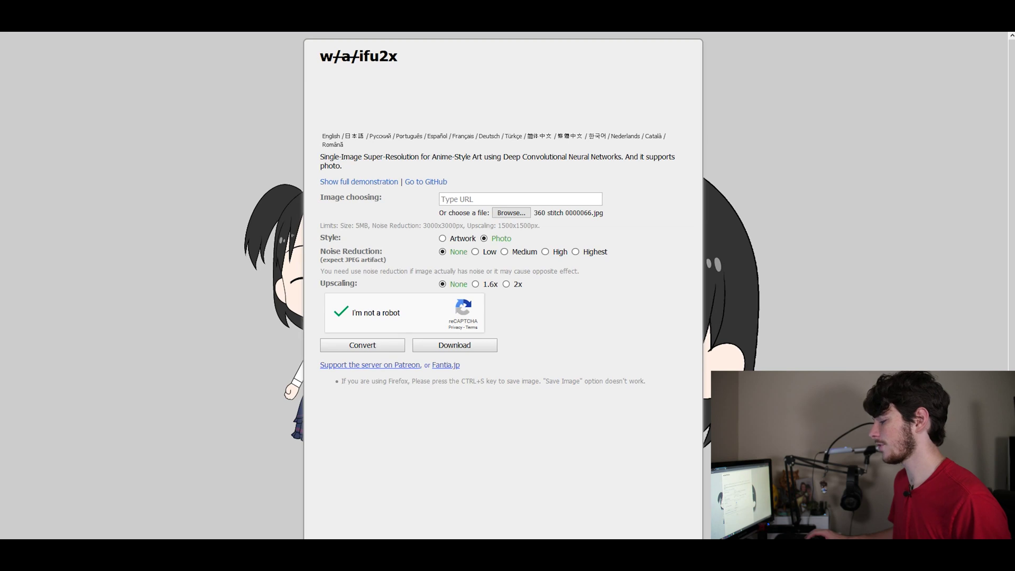
Step: In EbSynth, load the room frame folder as video and make stylized frame 0000066 keyframe 66
mouse_move(453, 541)
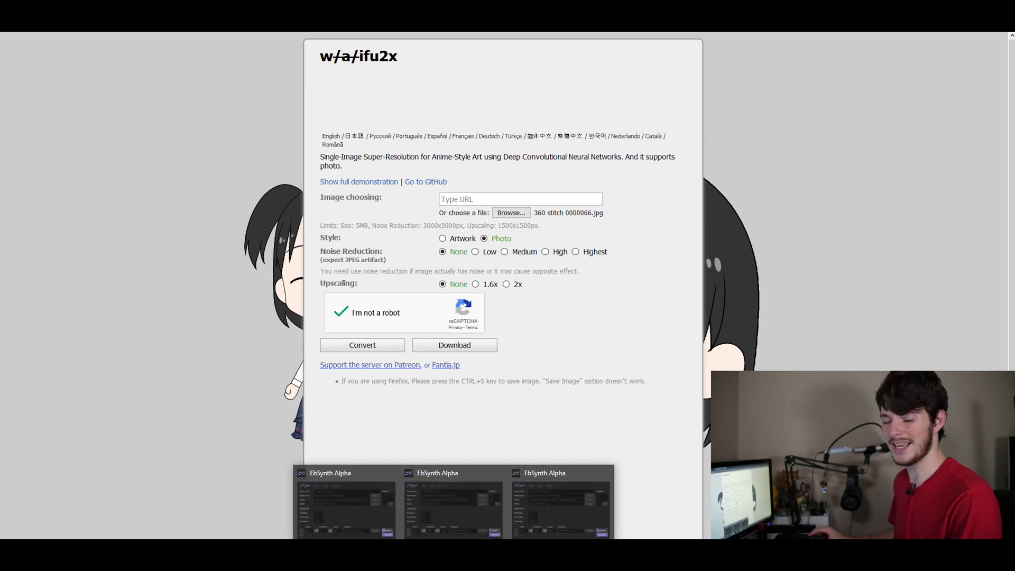
left_click(454, 504)
left_click_drag(548, 30, 417, 106)
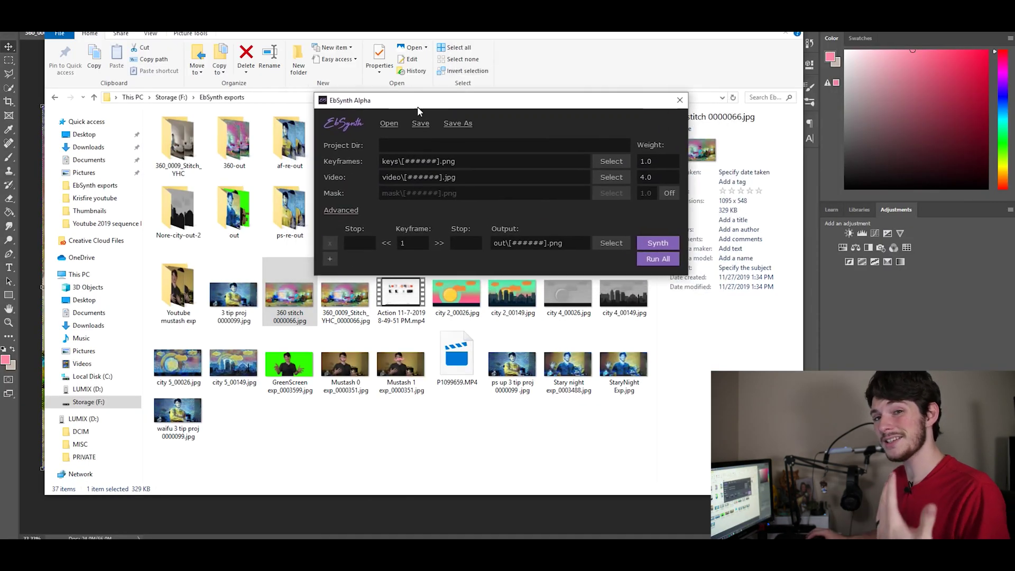
left_click_drag(179, 141, 476, 178)
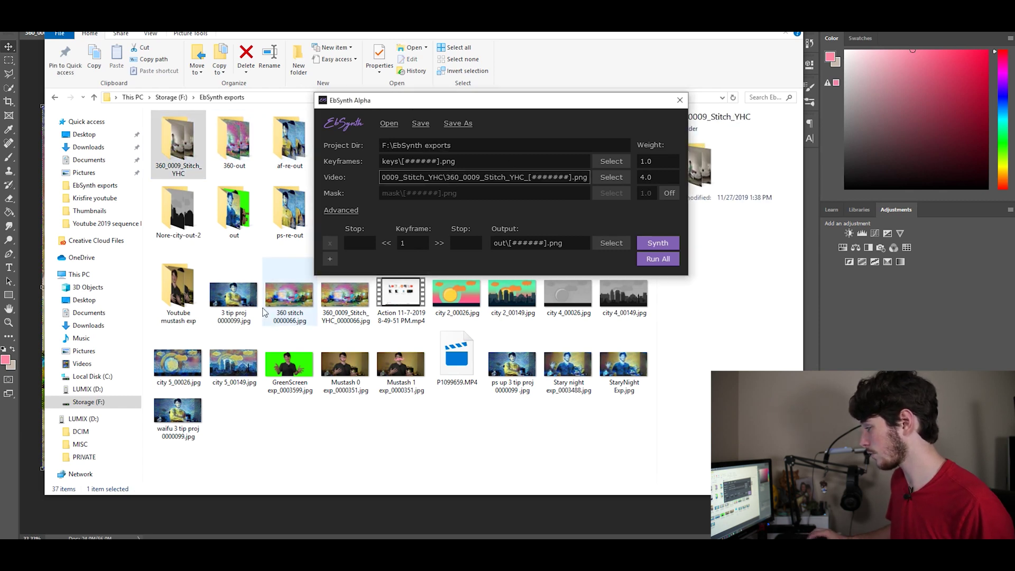
left_click(336, 294)
left_click_drag(336, 294, 399, 162)
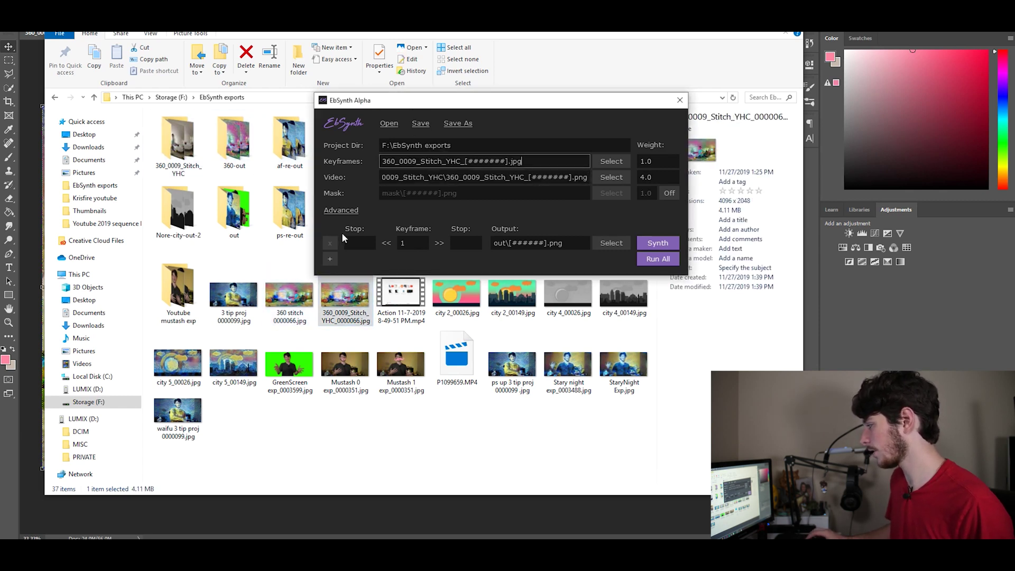
double_click(421, 243)
type("66")
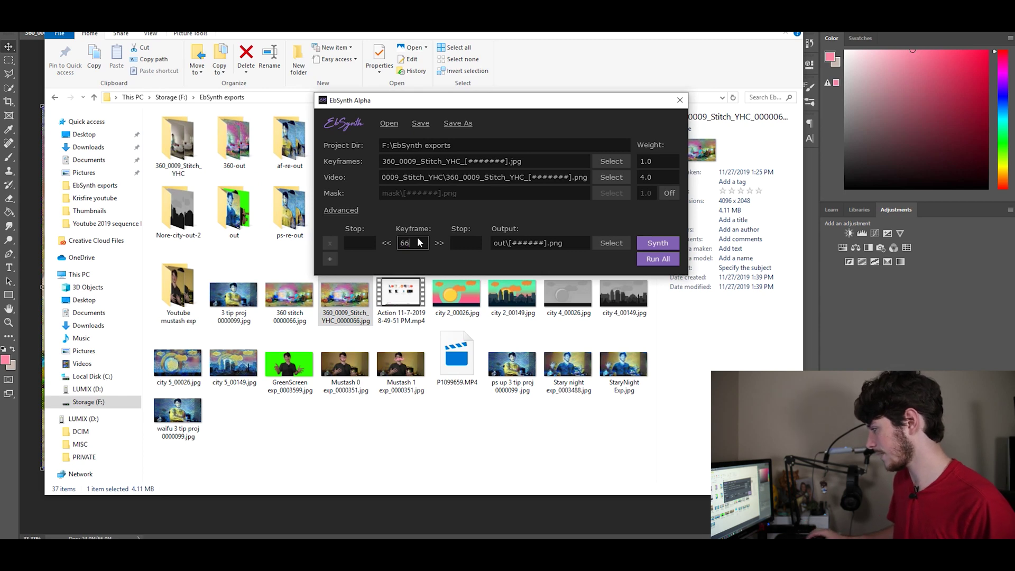
Step: Set the synthesis range to end at frame 387 and raise De-flicker to 1.0
double_click(365, 244)
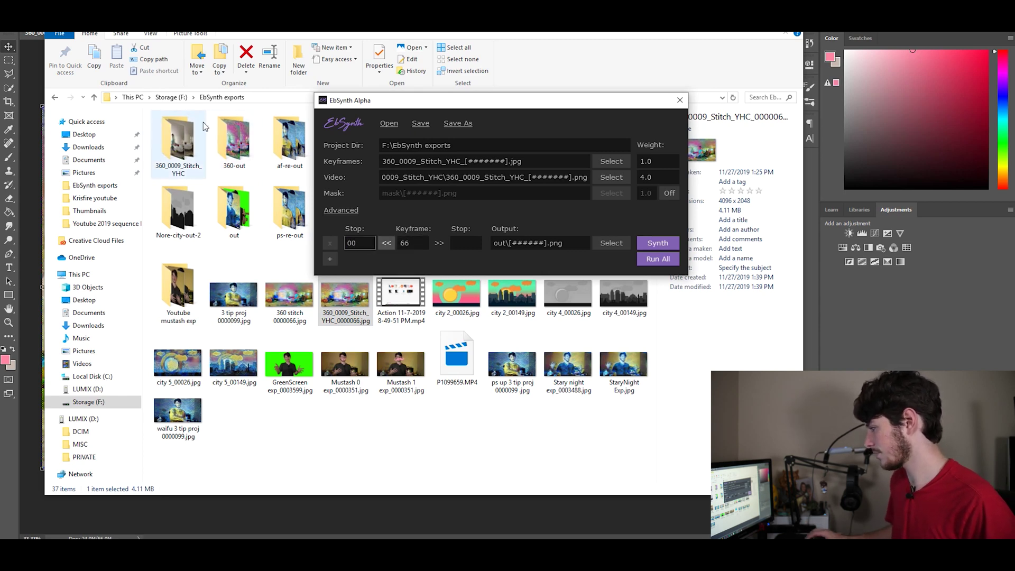
double_click(180, 147)
scroll(578, 224, "down", 10)
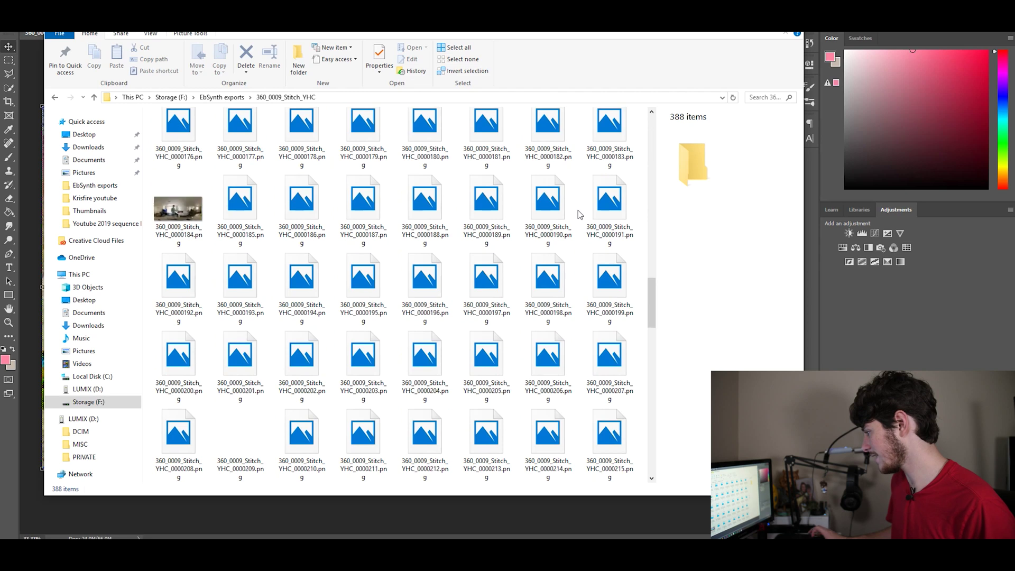
scroll(595, 341, "down", 8)
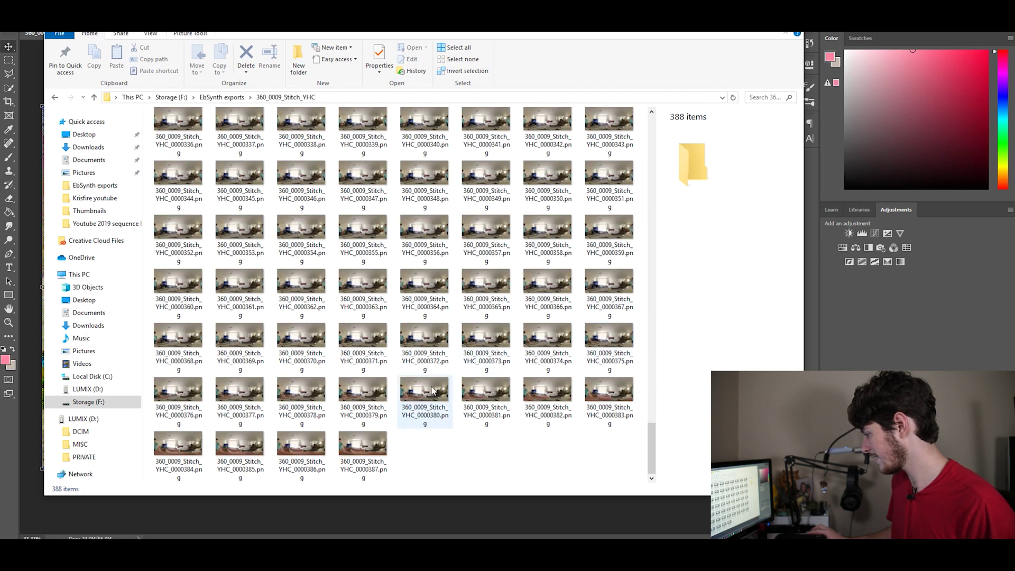
left_click(222, 97)
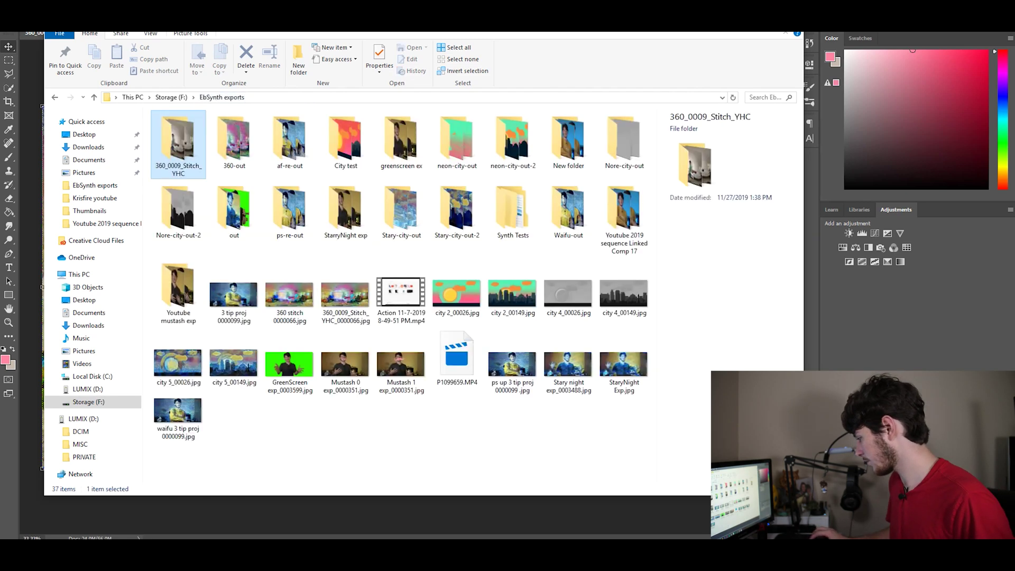
left_click(629, 494)
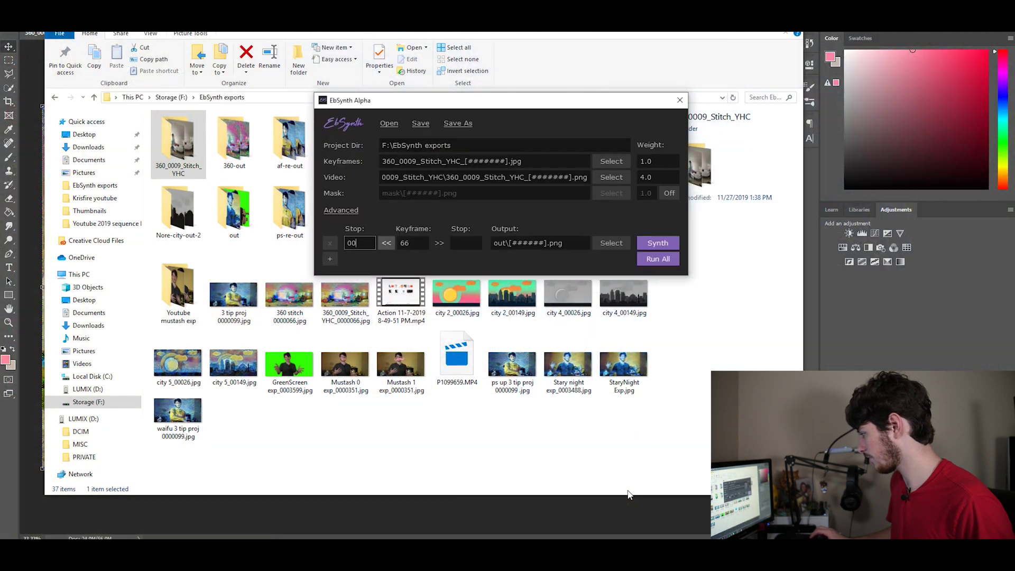
left_click(460, 244)
type("387")
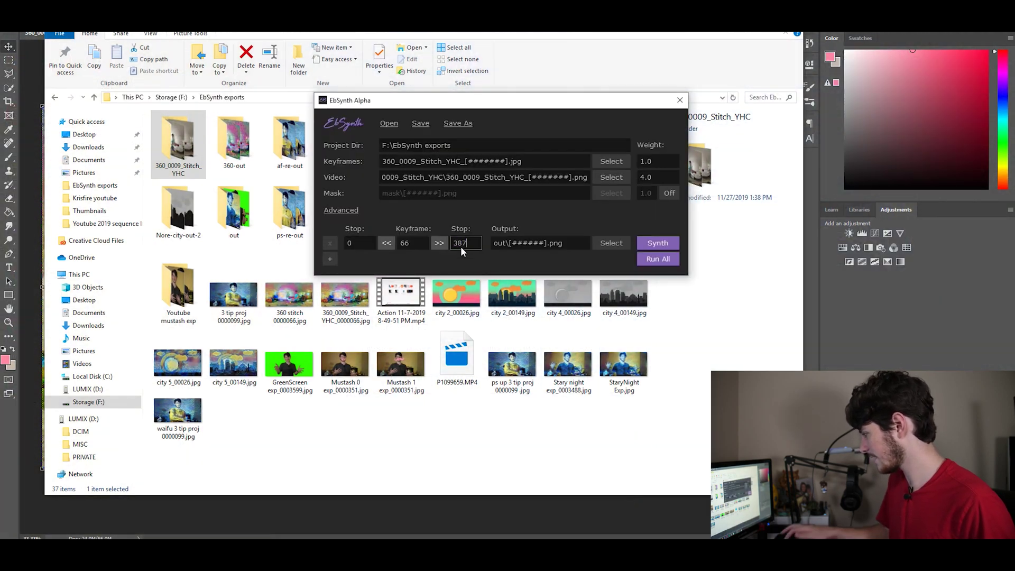
left_click(341, 211)
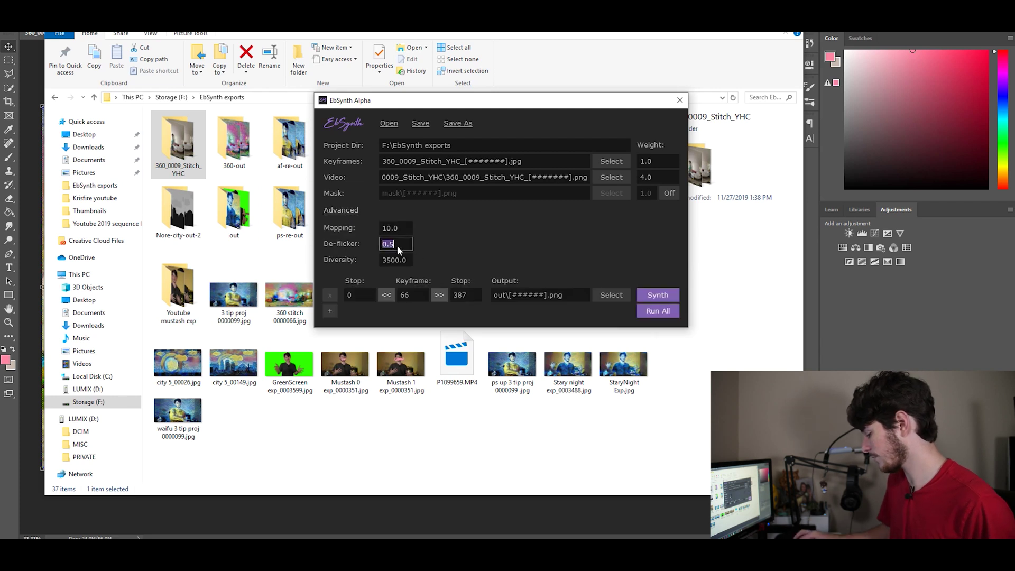
type("1.0")
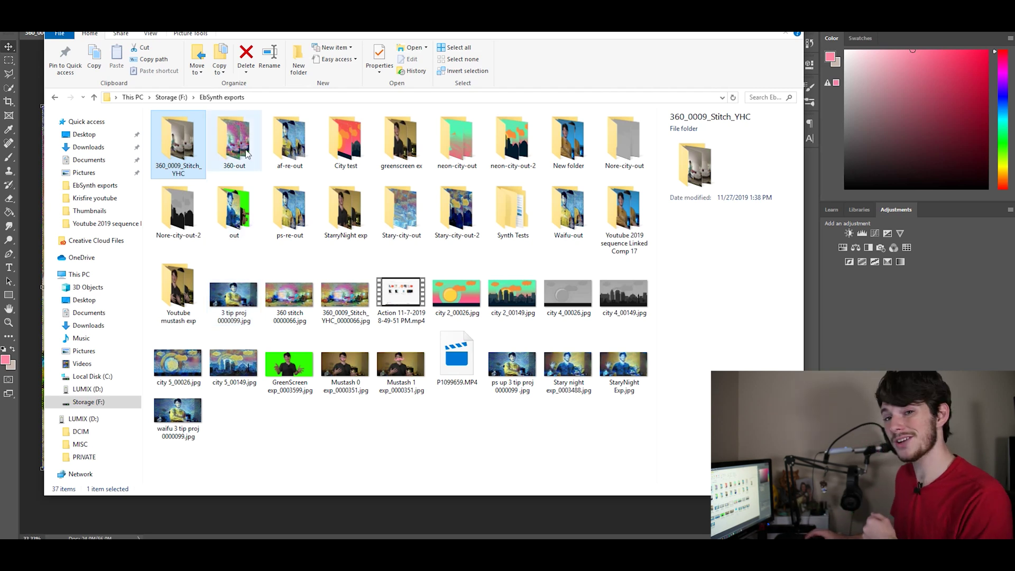
Step: Browse the stylized PNG frames in 360-out, then place Premiere's playhead at 00:09:25:26
double_click(245, 133)
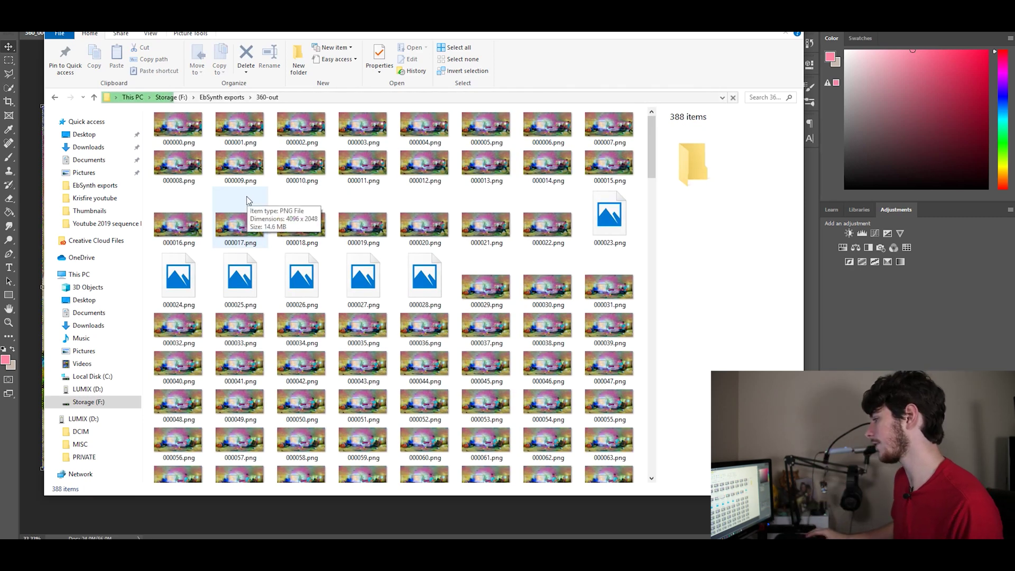
scroll(285, 238, "down", 2)
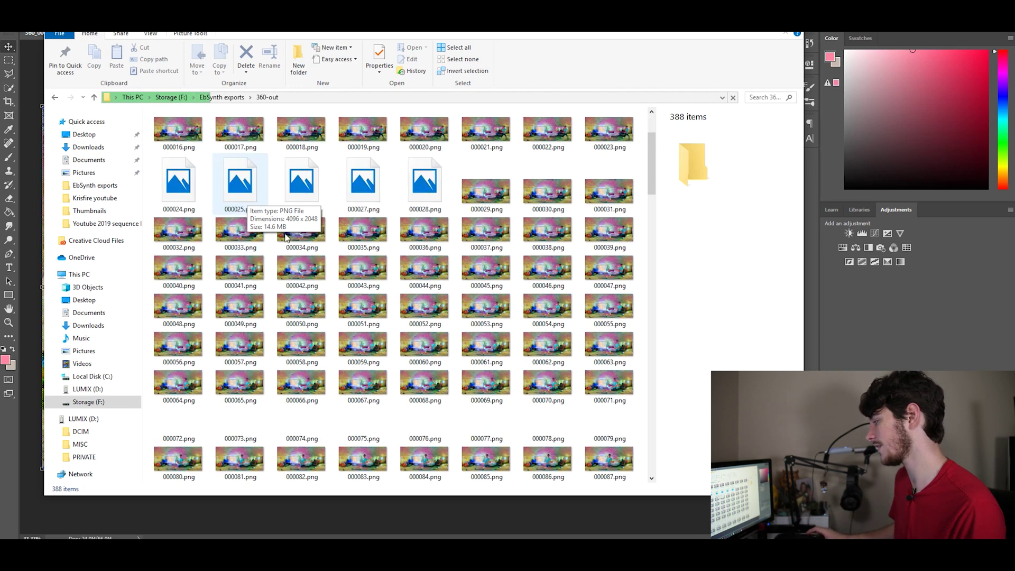
scroll(285, 238, "down", 20)
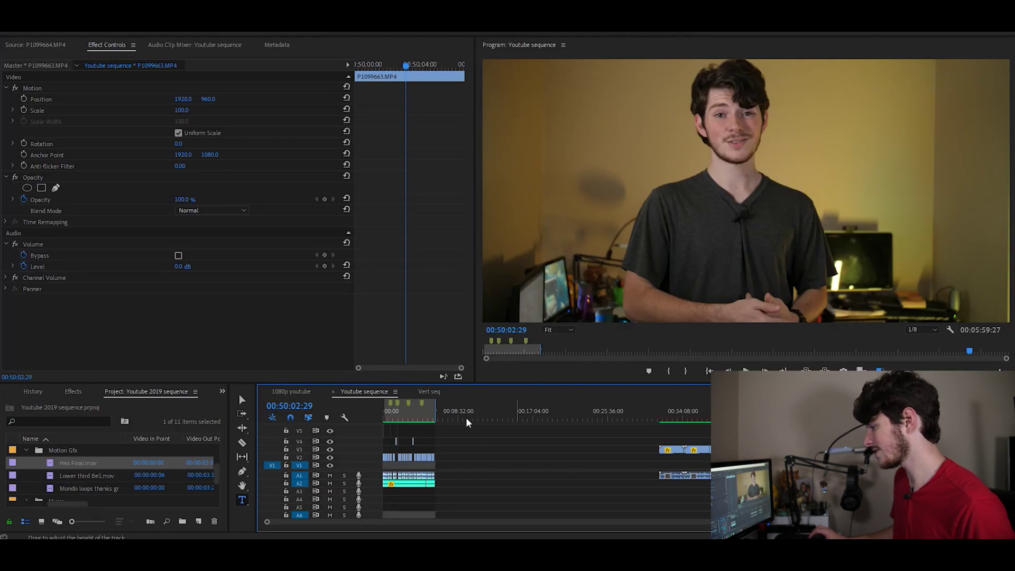
left_click(465, 418)
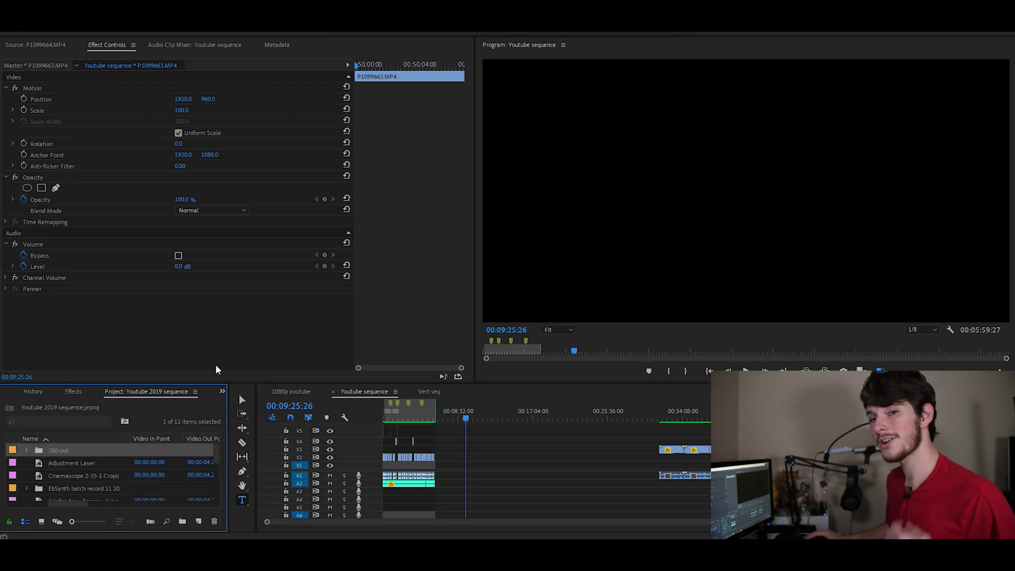
Step: Automate the selected 360-out frames into the Youtube sequence at 1 frame per still
key("alt+Tab")
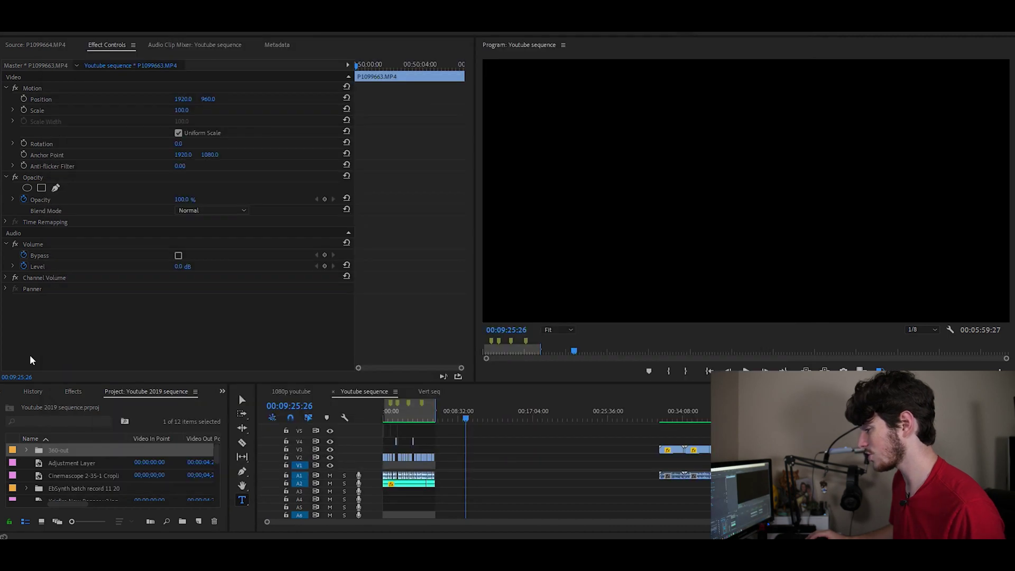
left_click(32, 359)
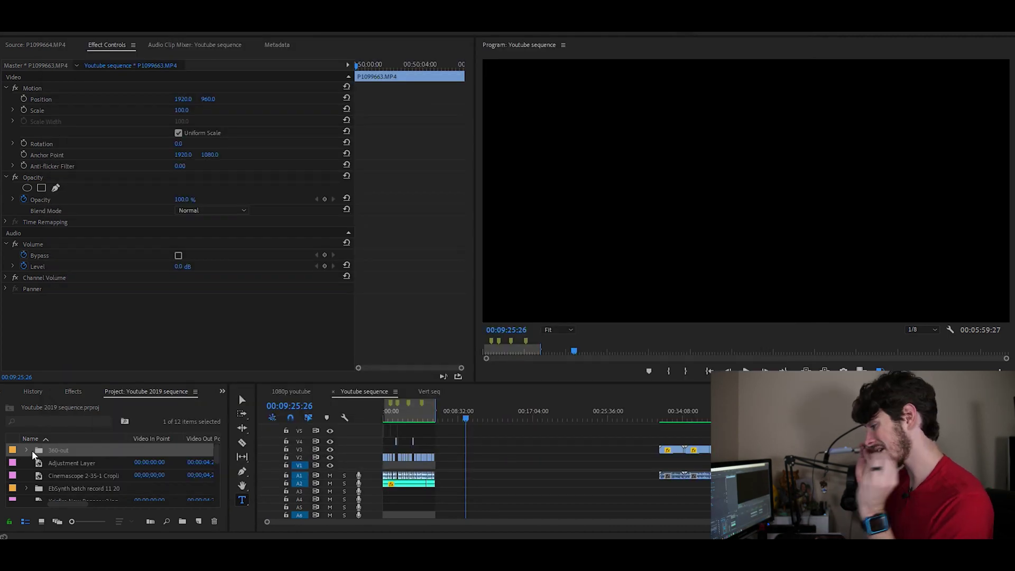
left_click(150, 522)
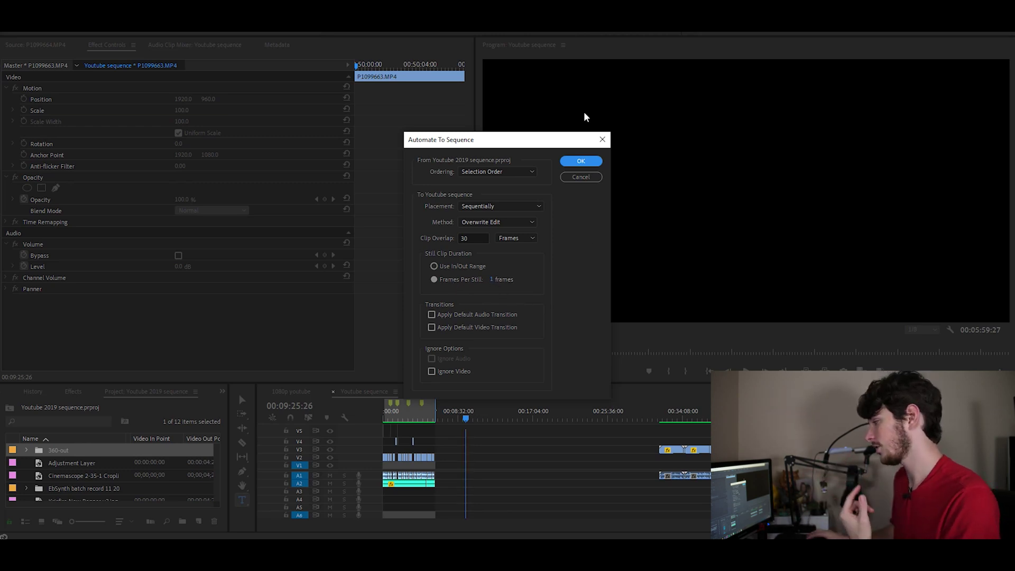
left_click(578, 161)
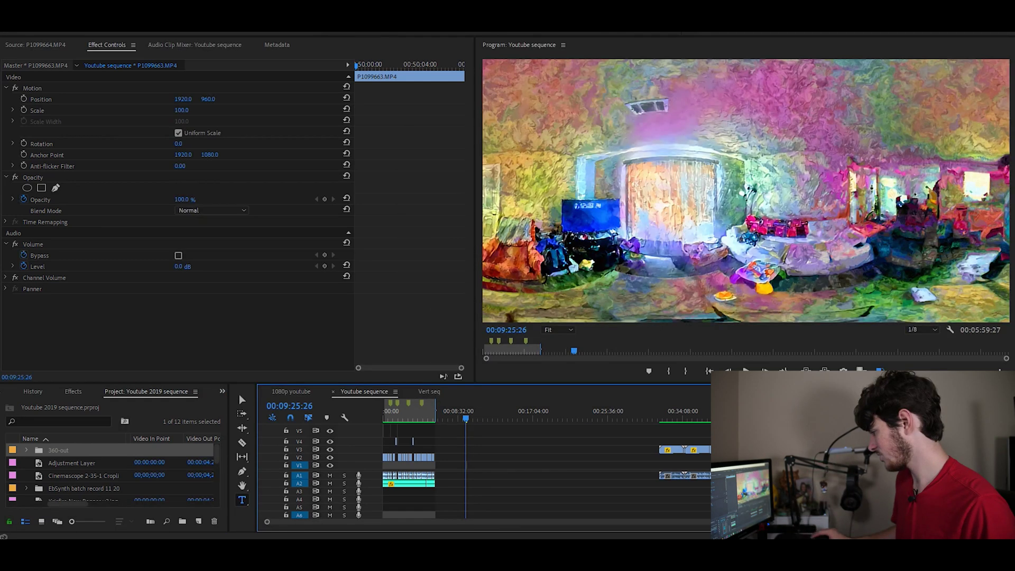
Step: Nest the newly added frame clips into Nested Sequence 83 with its default name
key("equal")
key("equal")
key("equal")
key("equal")
key("equal")
key("equal")
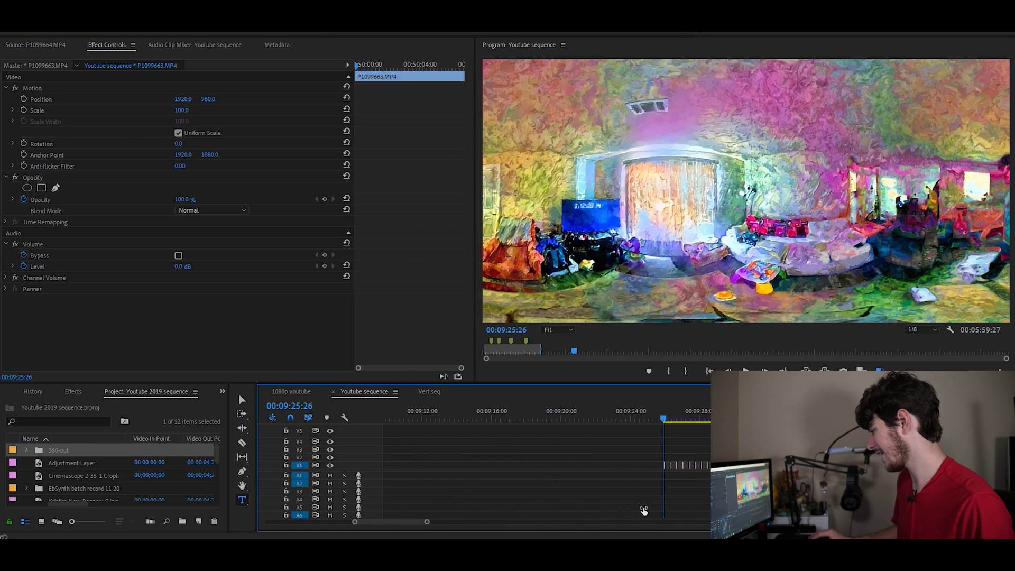
left_click_drag(713, 445, 619, 478)
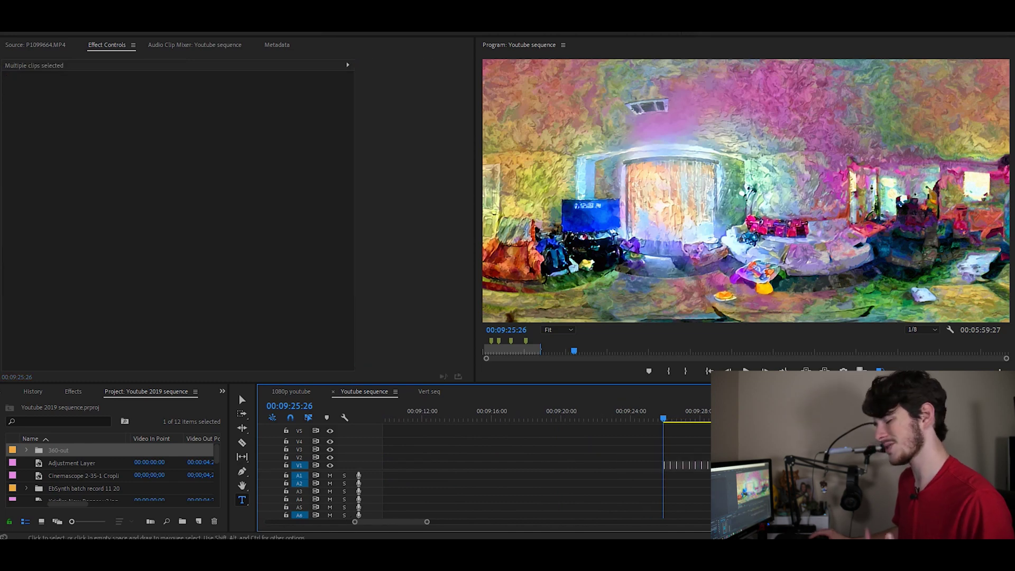
right_click(725, 465)
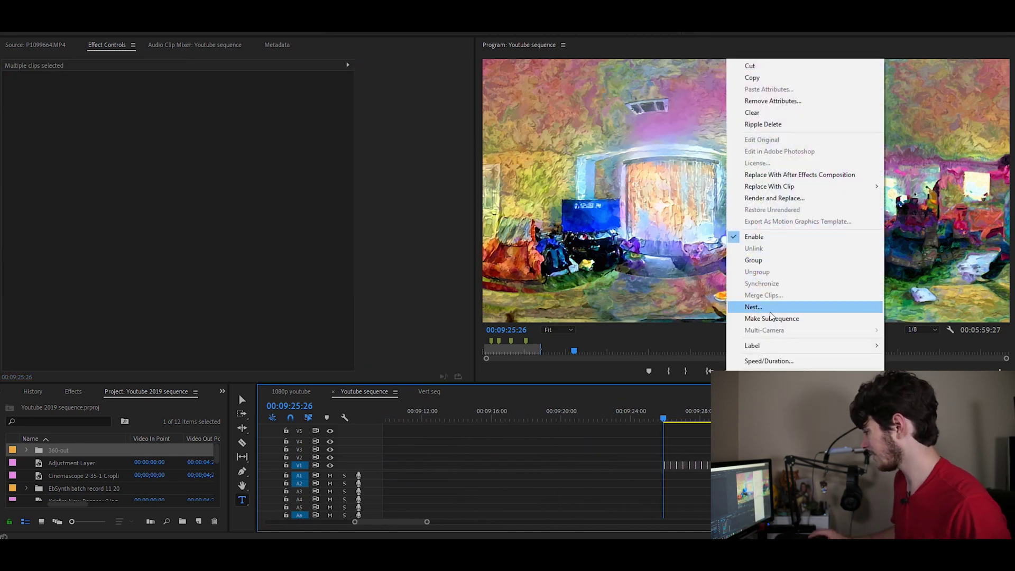
left_click(751, 319)
left_click(487, 282)
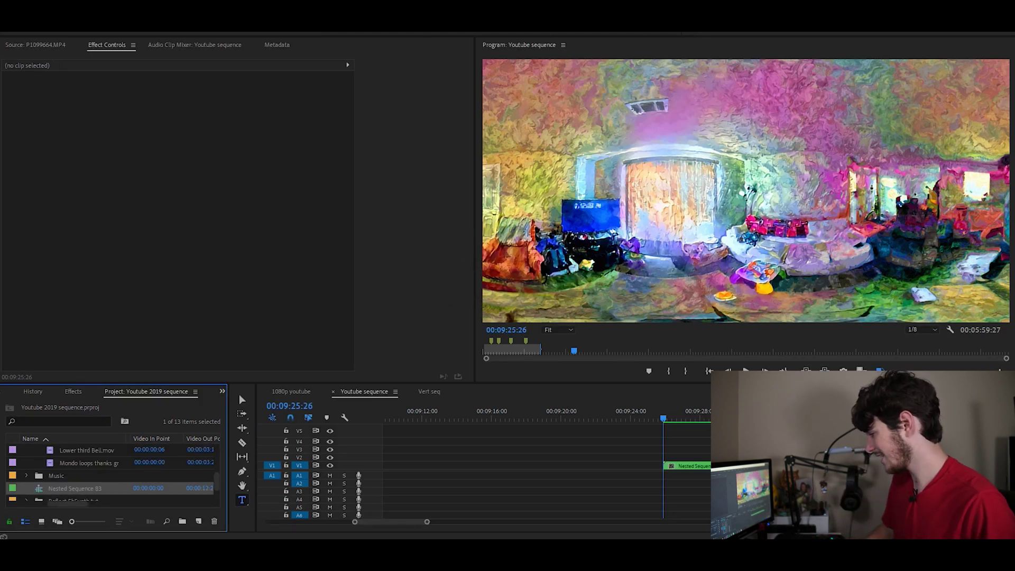
Step: Mark an in point at the nested clip's start and open the Export Settings
key("Down")
key("Down")
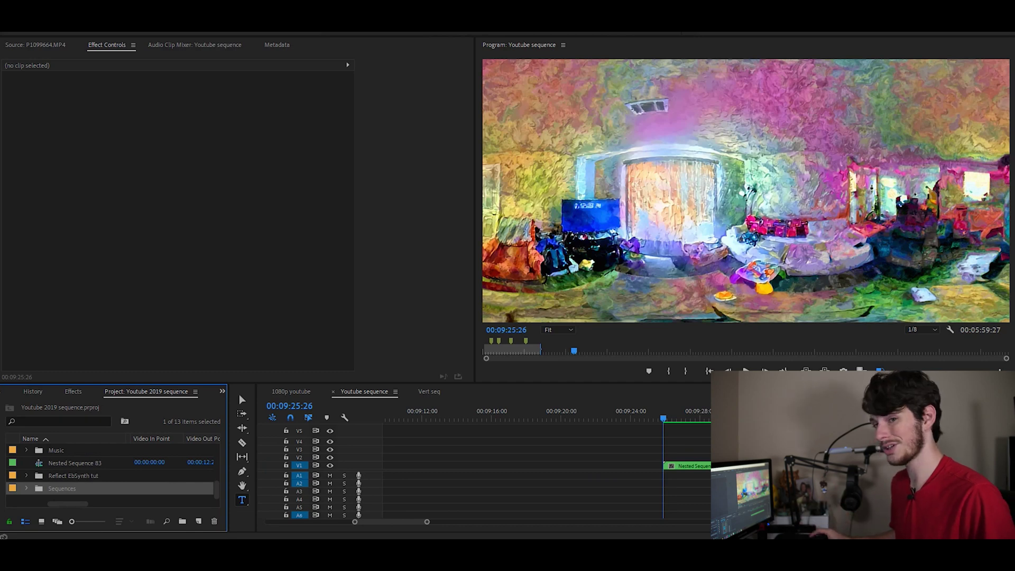
key("Down")
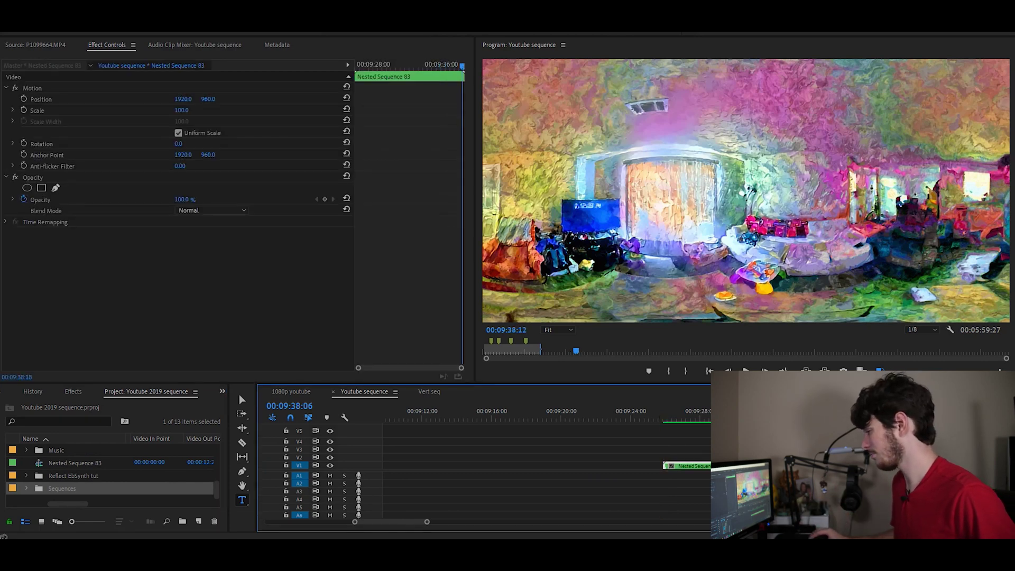
key("Up")
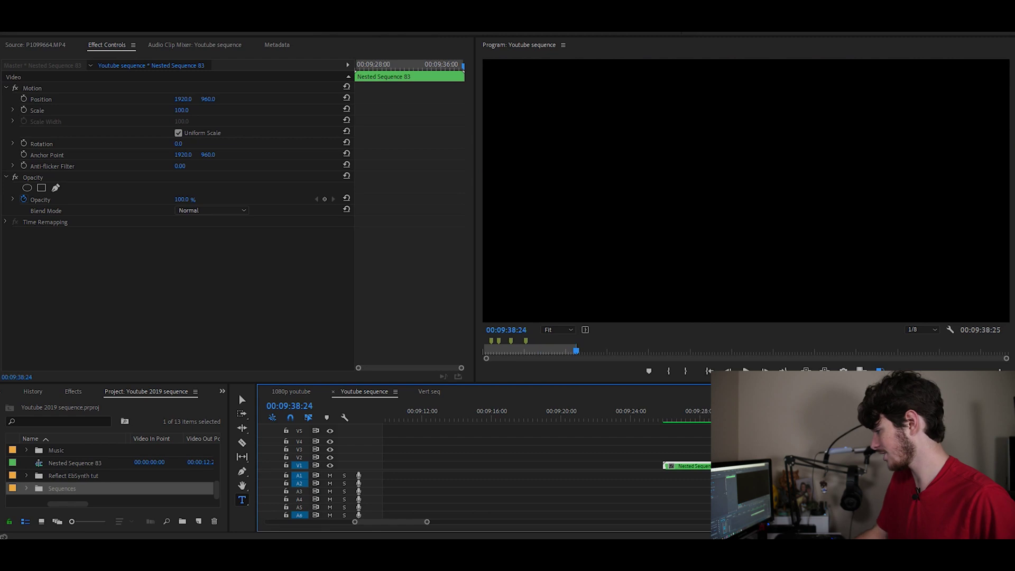
key("Down")
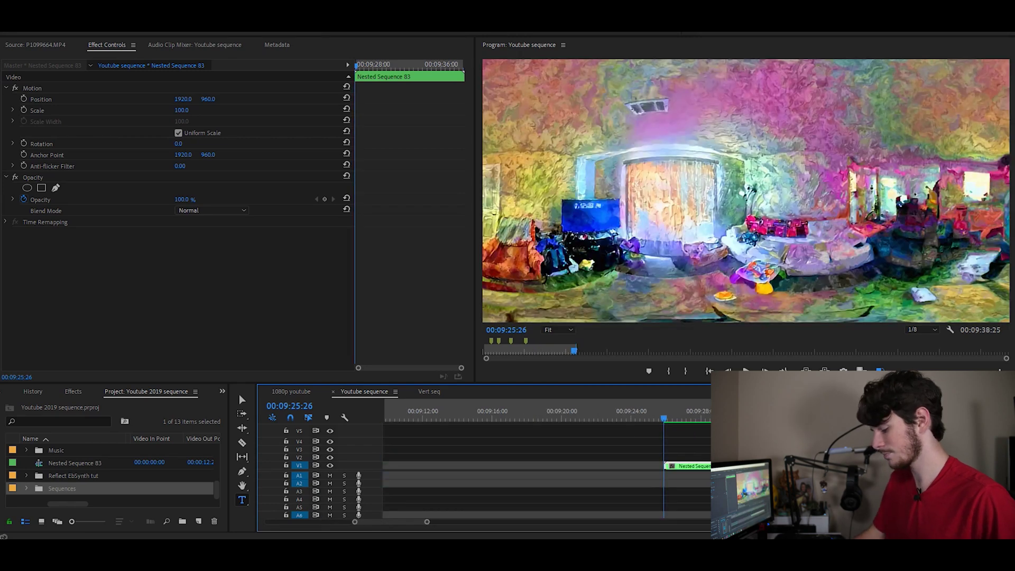
key("i")
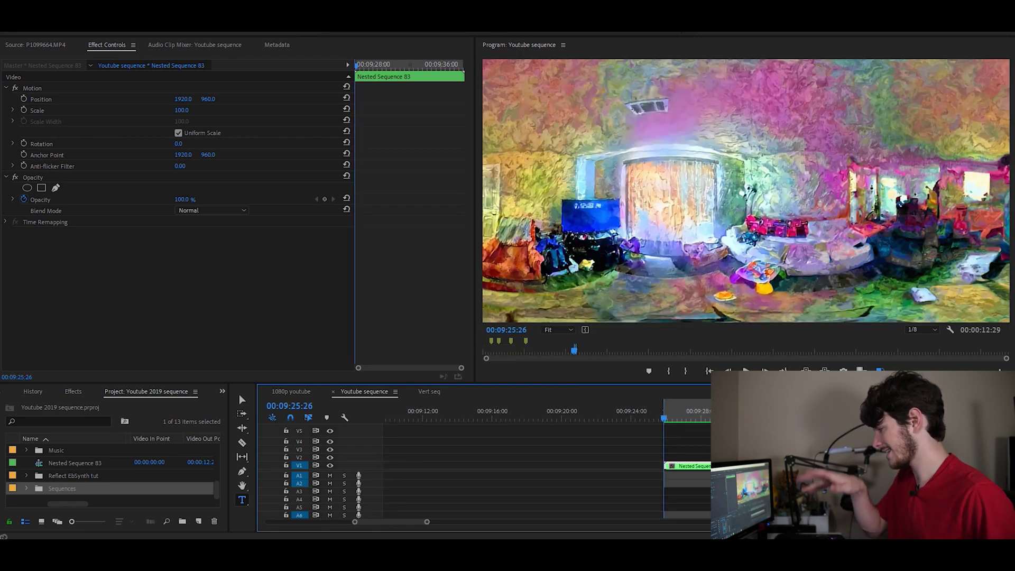
key("ctrl+m")
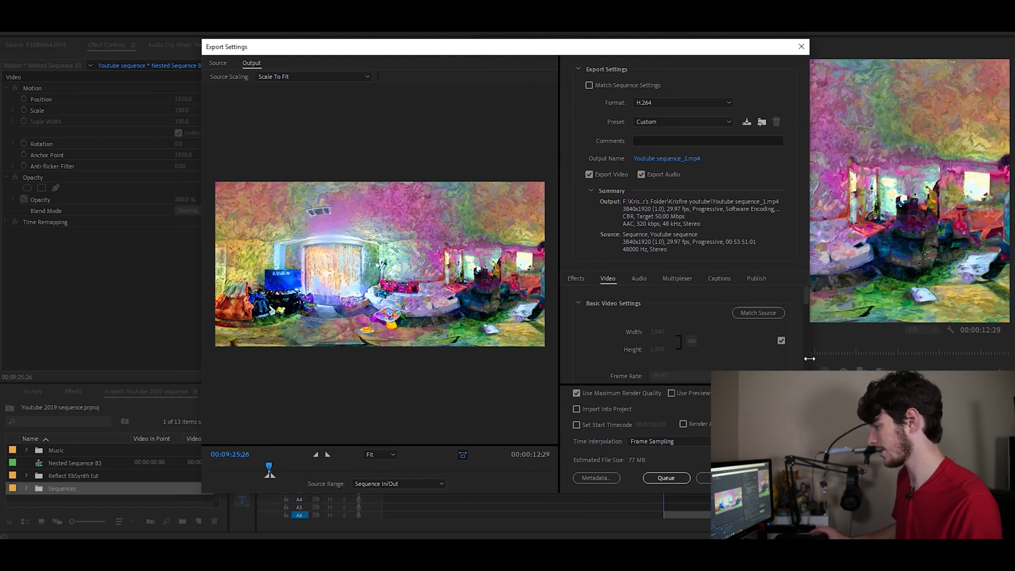
scroll(794, 338, "down", 3)
scroll(795, 337, "down", 3)
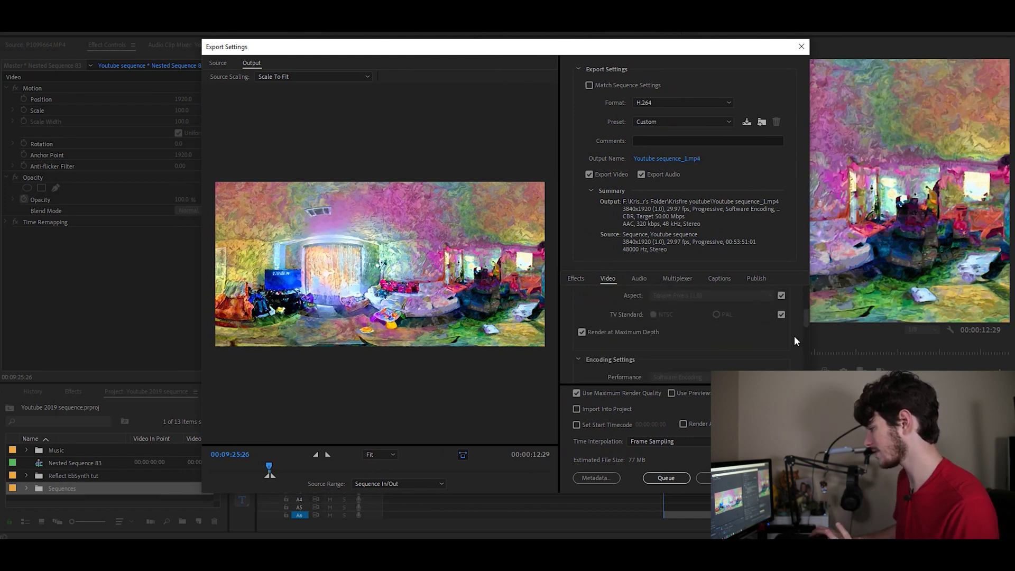
scroll(734, 309, "down", 5)
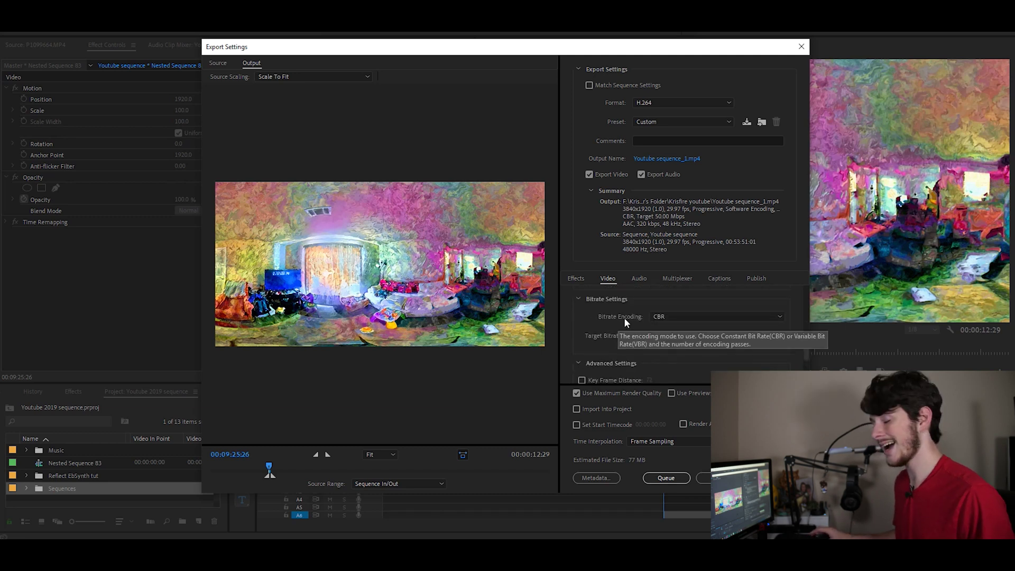
scroll(587, 346, "down", 3)
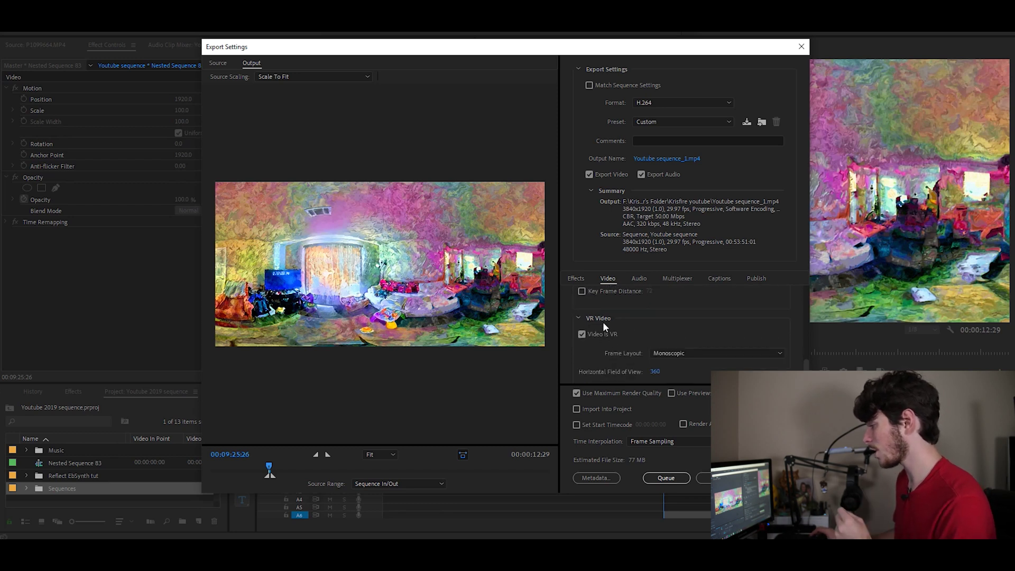
scroll(599, 334, "down", 1)
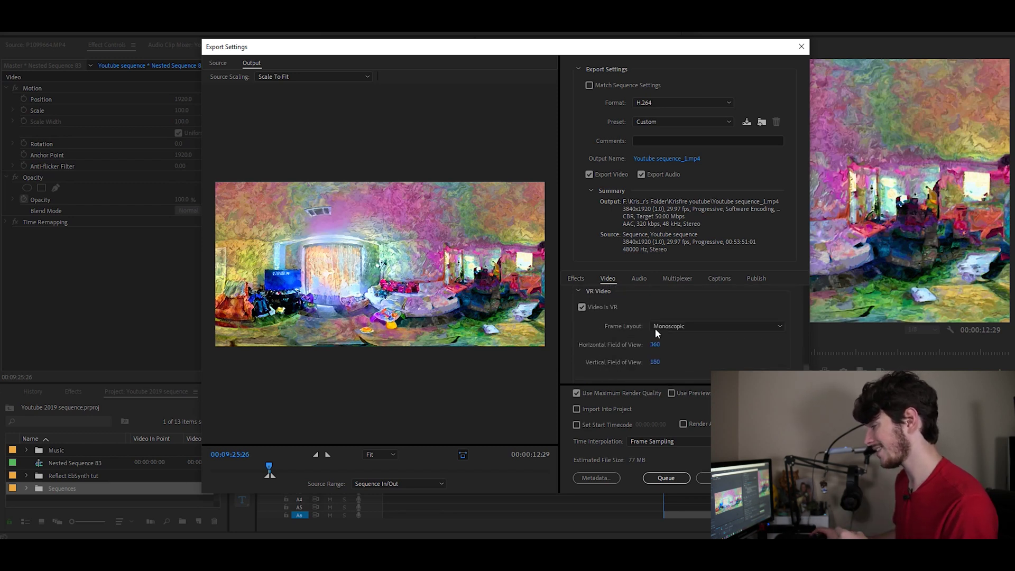
left_click(697, 330)
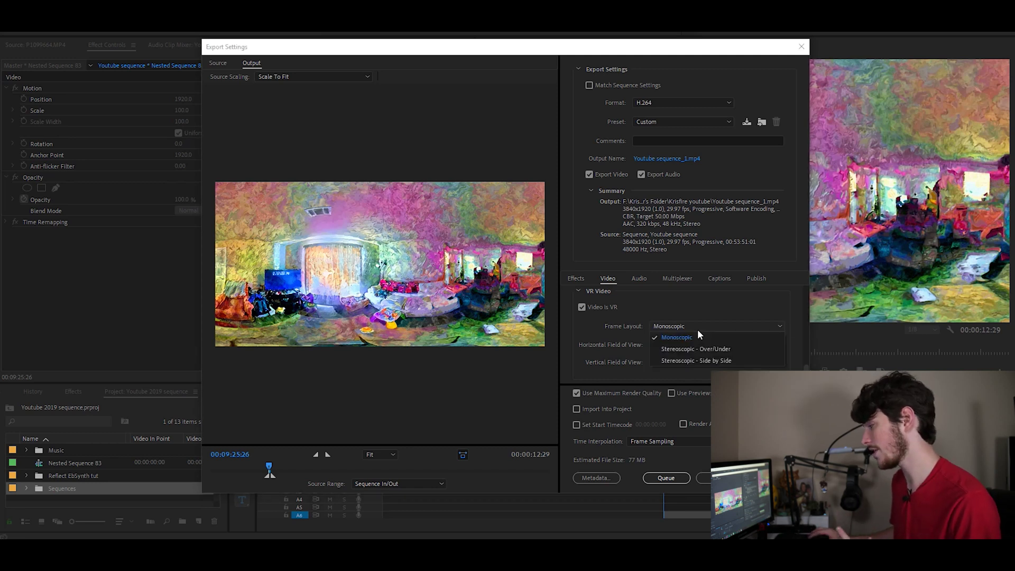
left_click(737, 338)
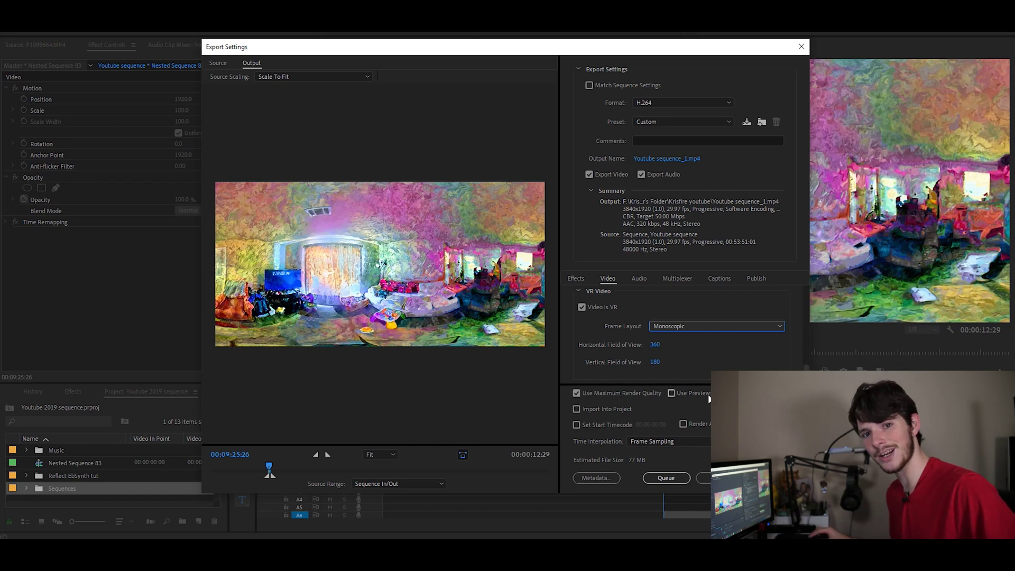
key("Escape")
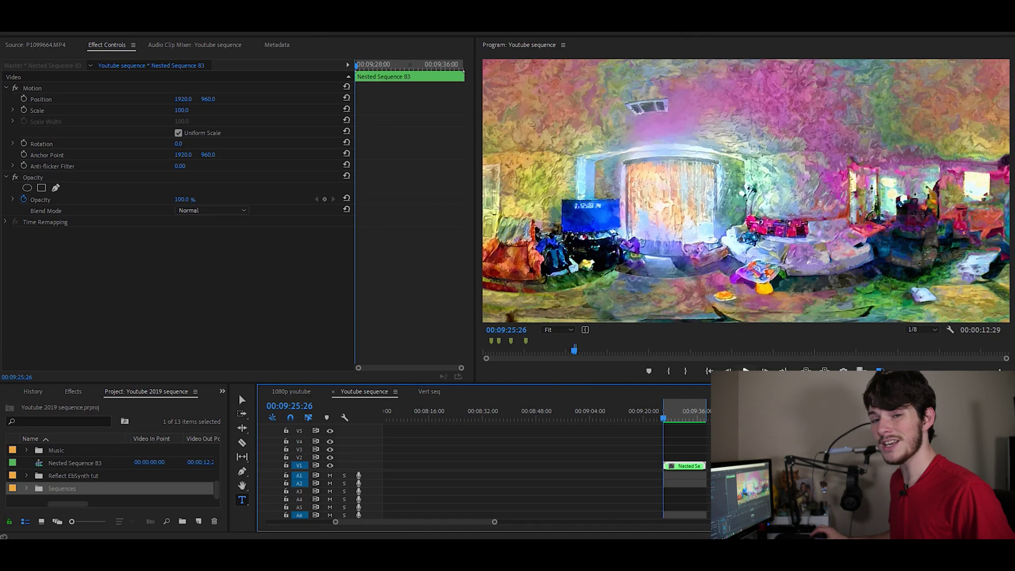
key("space")
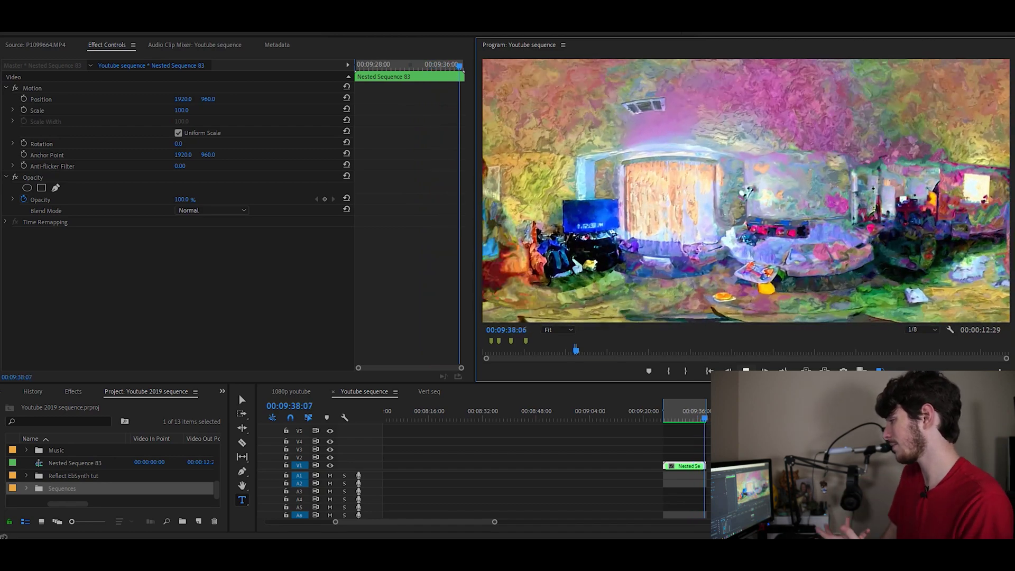
left_click(702, 415)
left_click_drag(703, 413, 705, 413)
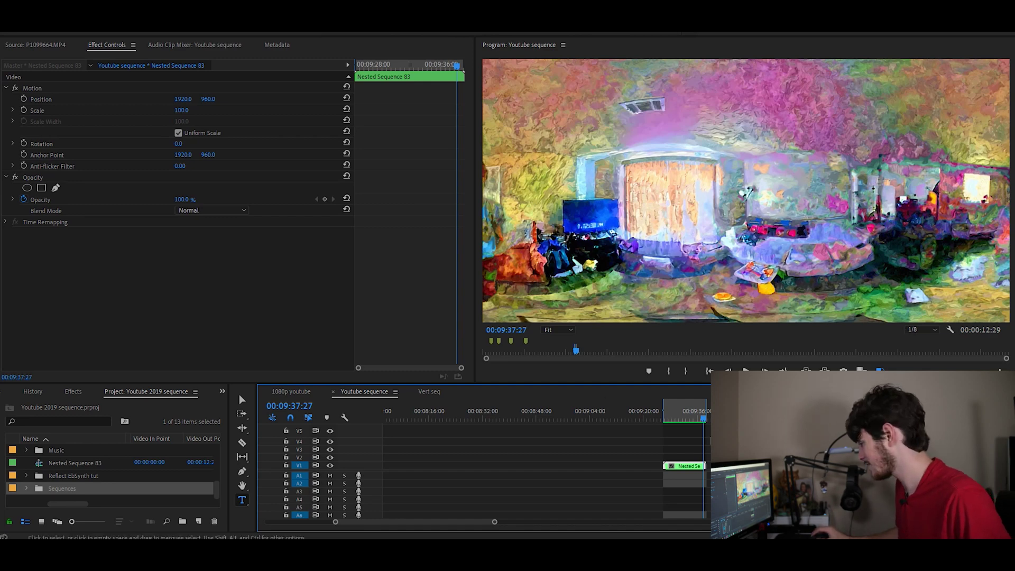
left_click_drag(704, 418, 705, 417)
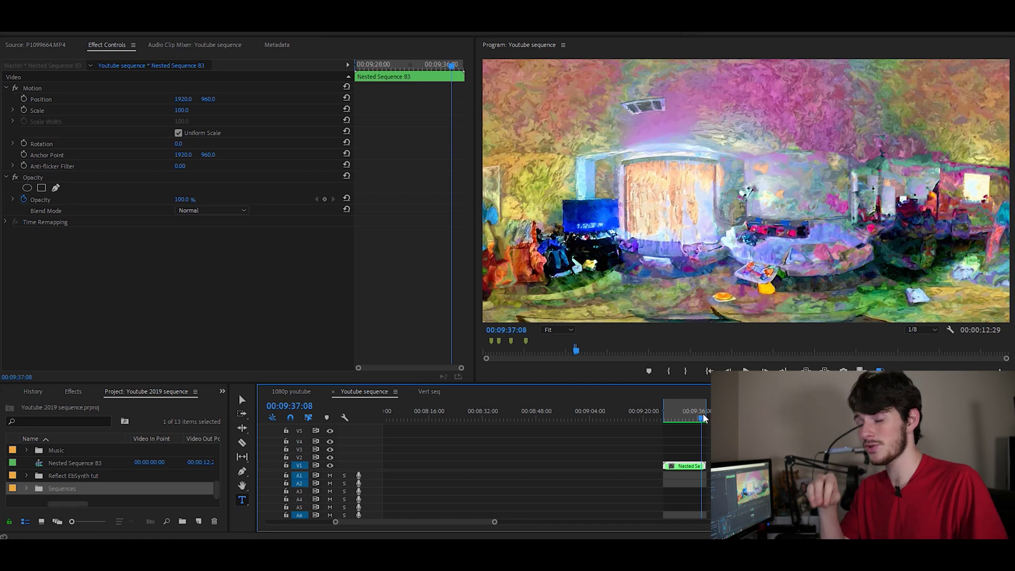